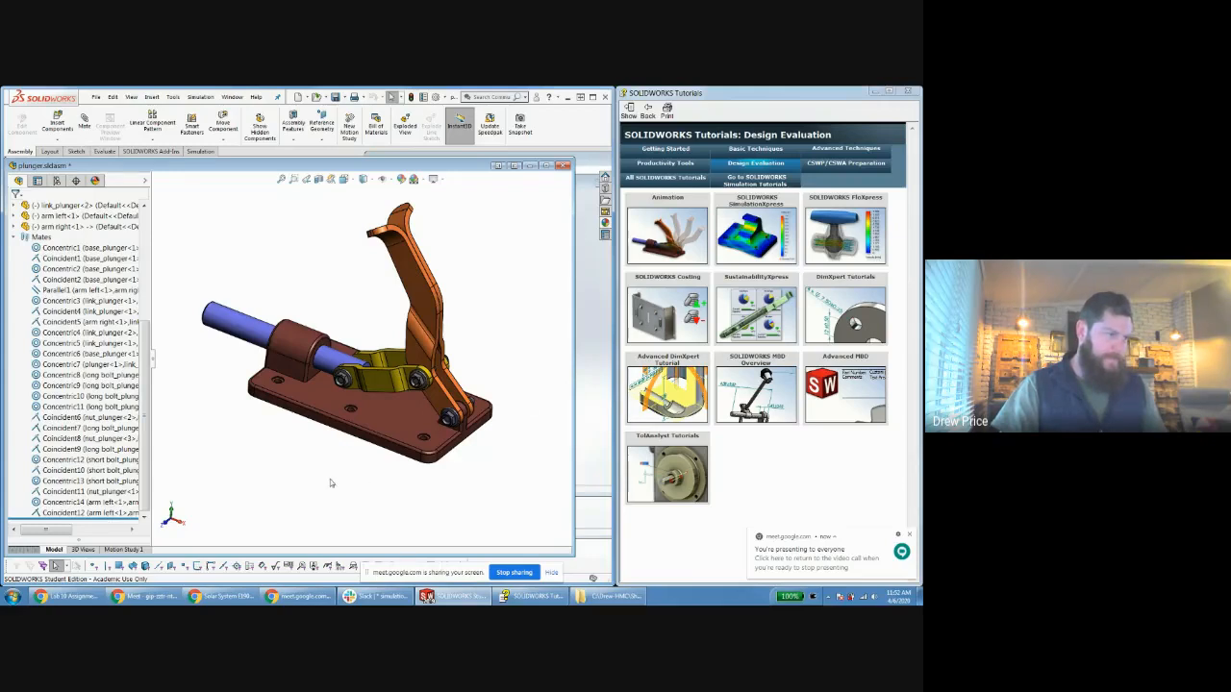
# Swing the clamp handle down, fully open and back down to examine the plunger's range of motion.
pyautogui.moveTo(333, 477); pyautogui.dragTo(394, 468, button='middle')
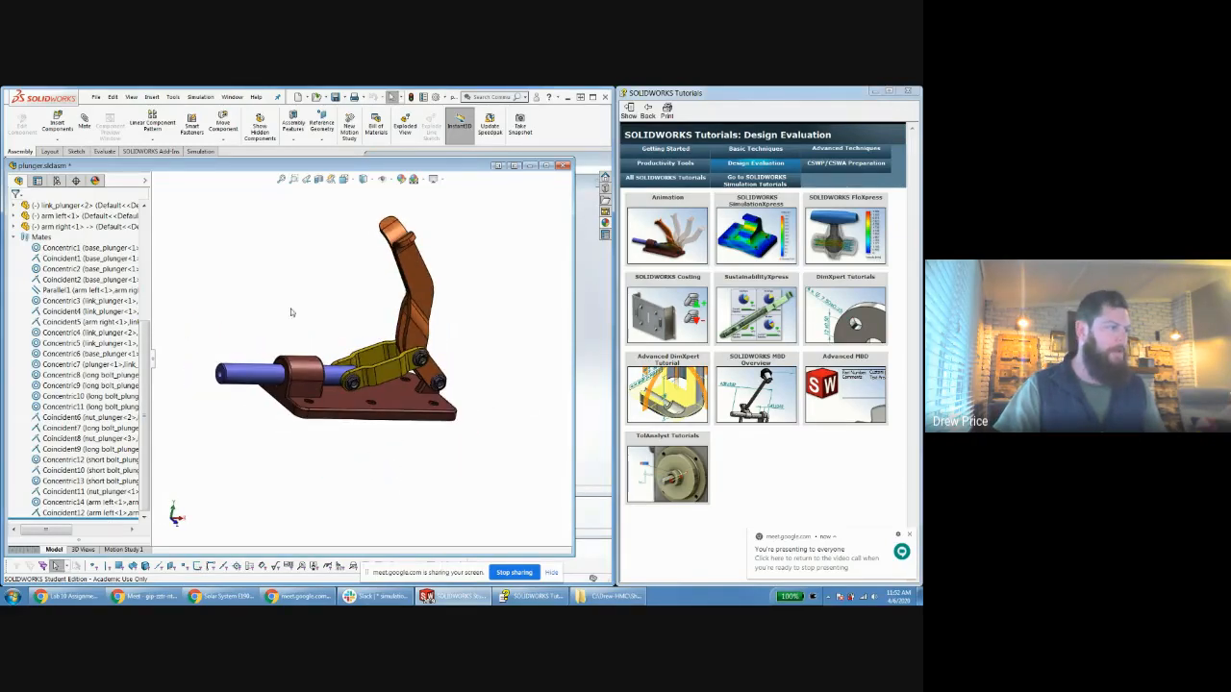
pyautogui.scroll(5, 87, 322)
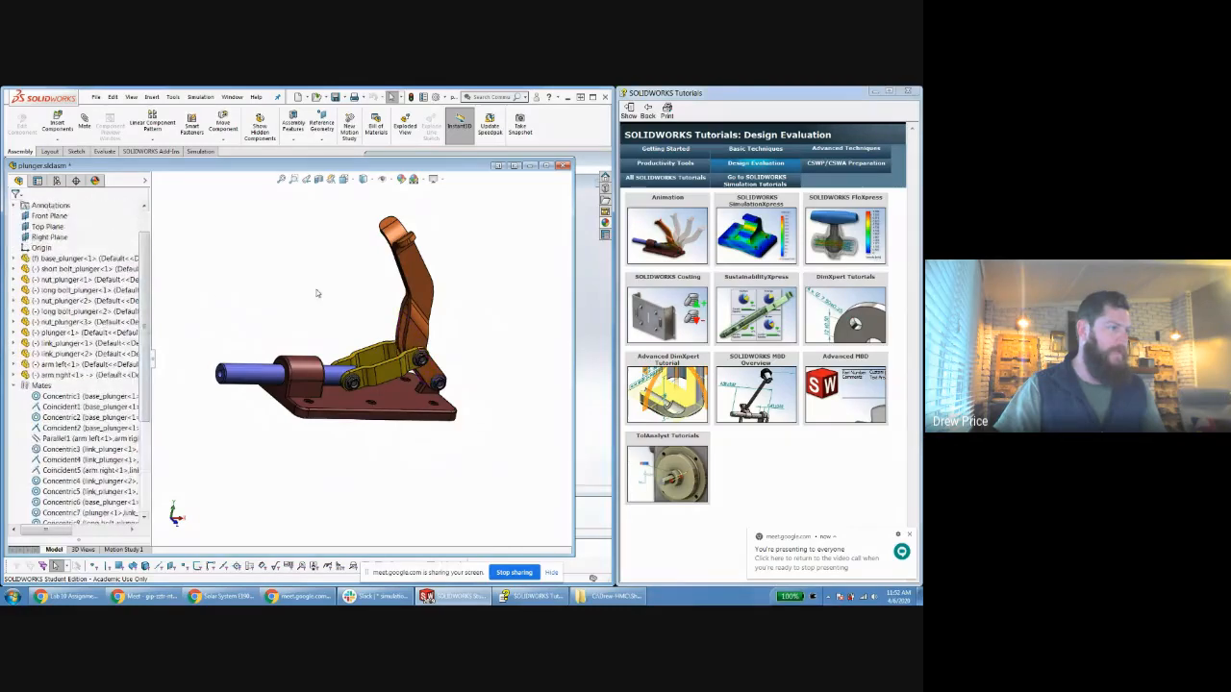
pyautogui.moveTo(376, 278); pyautogui.dragTo(347, 283, button='middle')
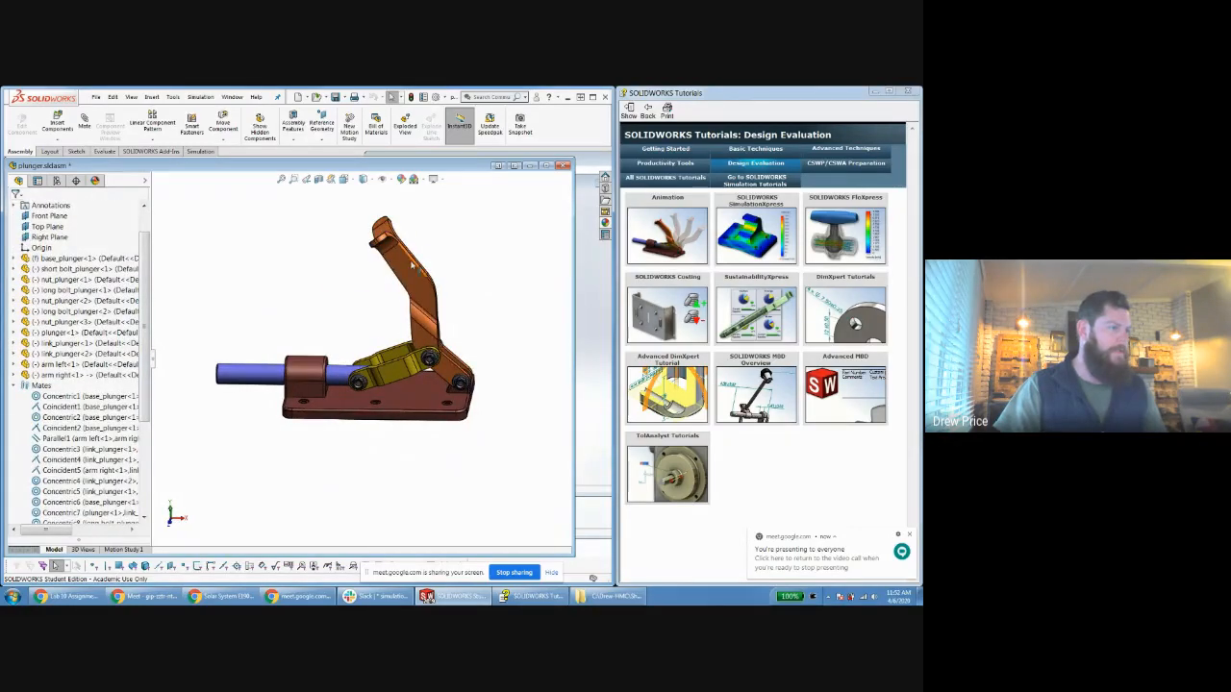
pyautogui.moveTo(412, 264); pyautogui.dragTo(342, 331)
pyautogui.click(335, 259)
pyautogui.moveTo(335, 259); pyautogui.dragTo(324, 280, button='middle')
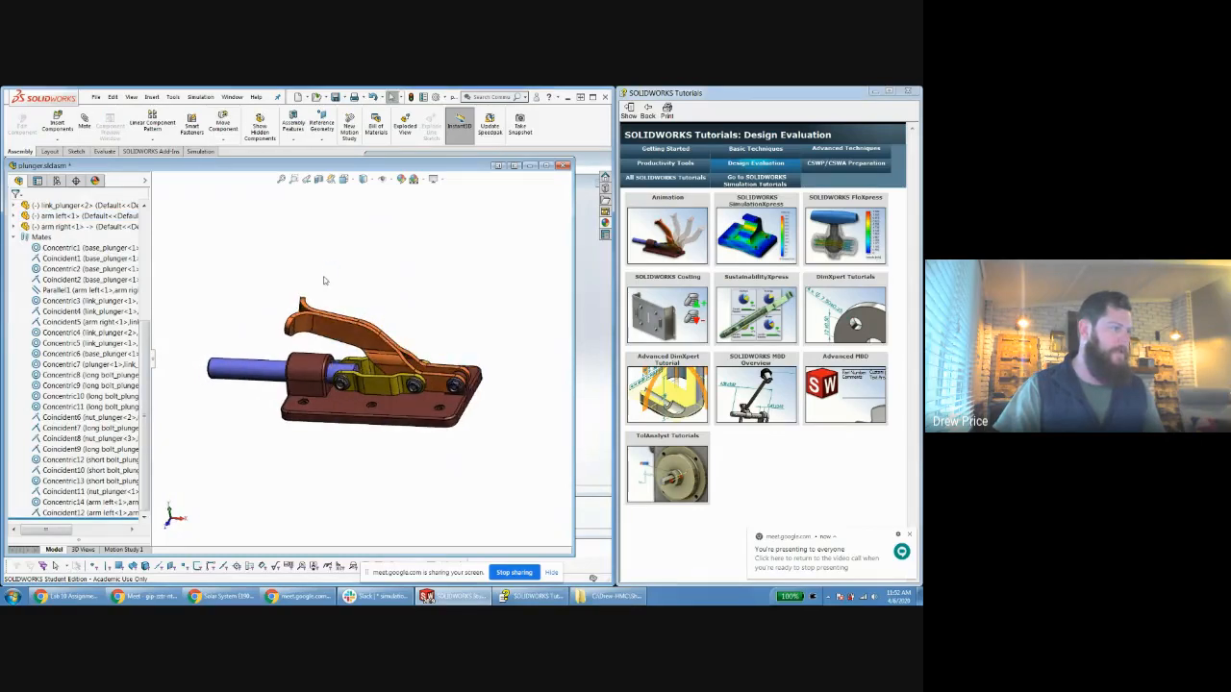
pyautogui.moveTo(325, 332); pyautogui.dragTo(491, 409)
pyautogui.moveTo(491, 409); pyautogui.dragTo(527, 403, button='middle')
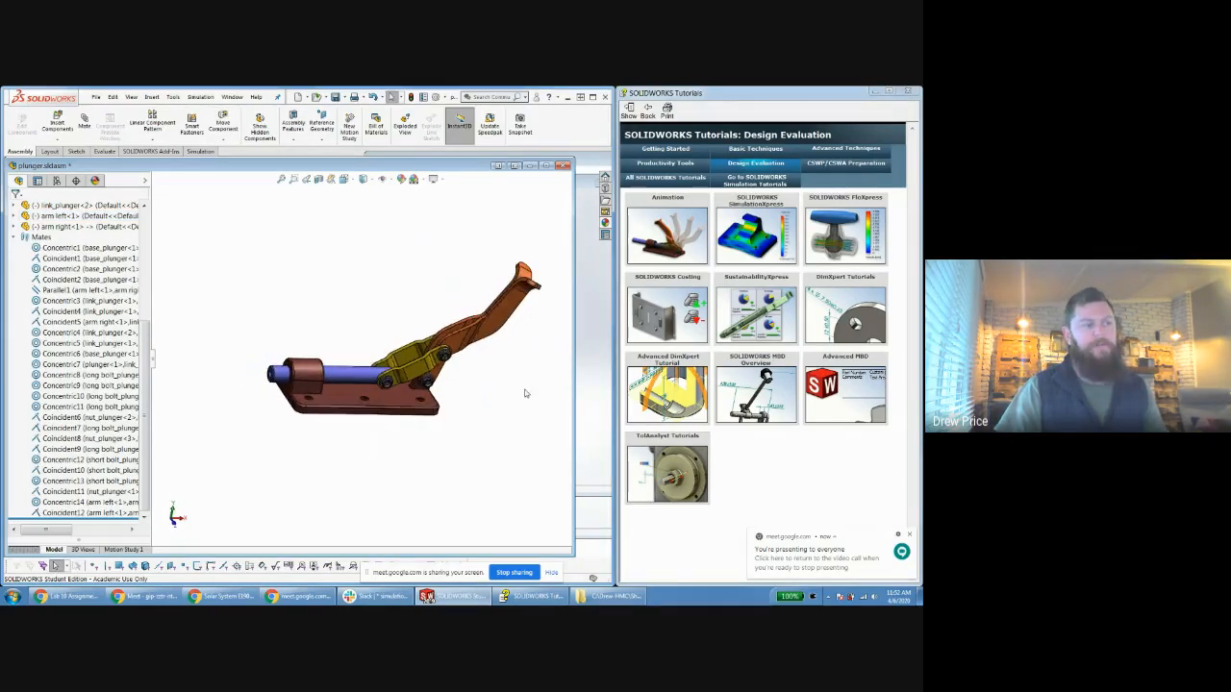
pyautogui.moveTo(508, 327); pyautogui.dragTo(348, 331)
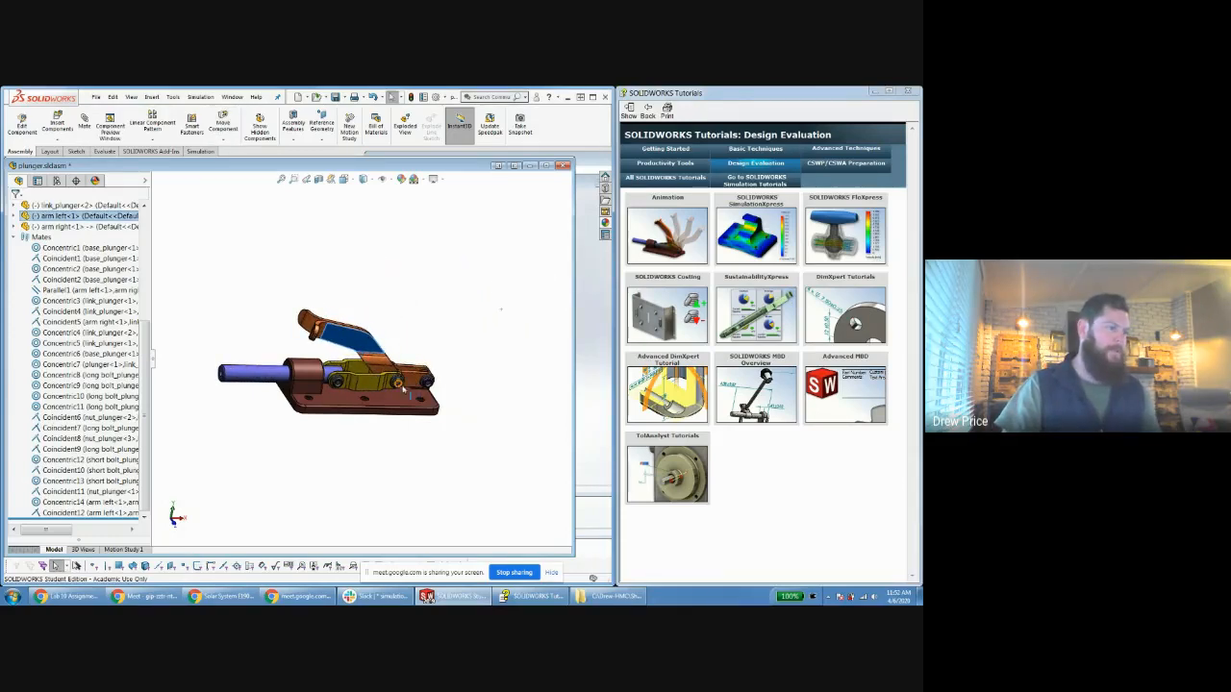
pyautogui.click(216, 288)
# Raise the clamp handle partway and on to a nearly upright pose to examine how the links follow.
pyautogui.moveTo(272, 318); pyautogui.dragTo(241, 327, button='middle')
pyautogui.scroll(-2, 383, 372)
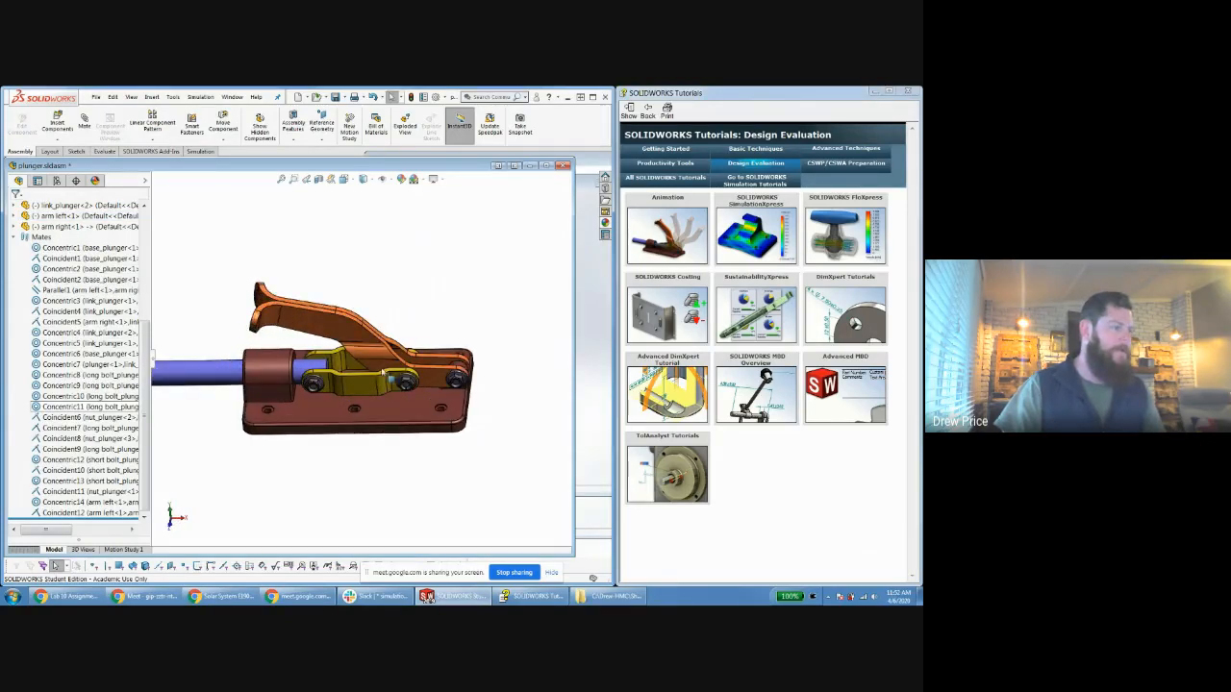
pyautogui.moveTo(384, 375); pyautogui.dragTo(325, 334, button='middle')
pyautogui.moveTo(322, 331); pyautogui.dragTo(245, 262)
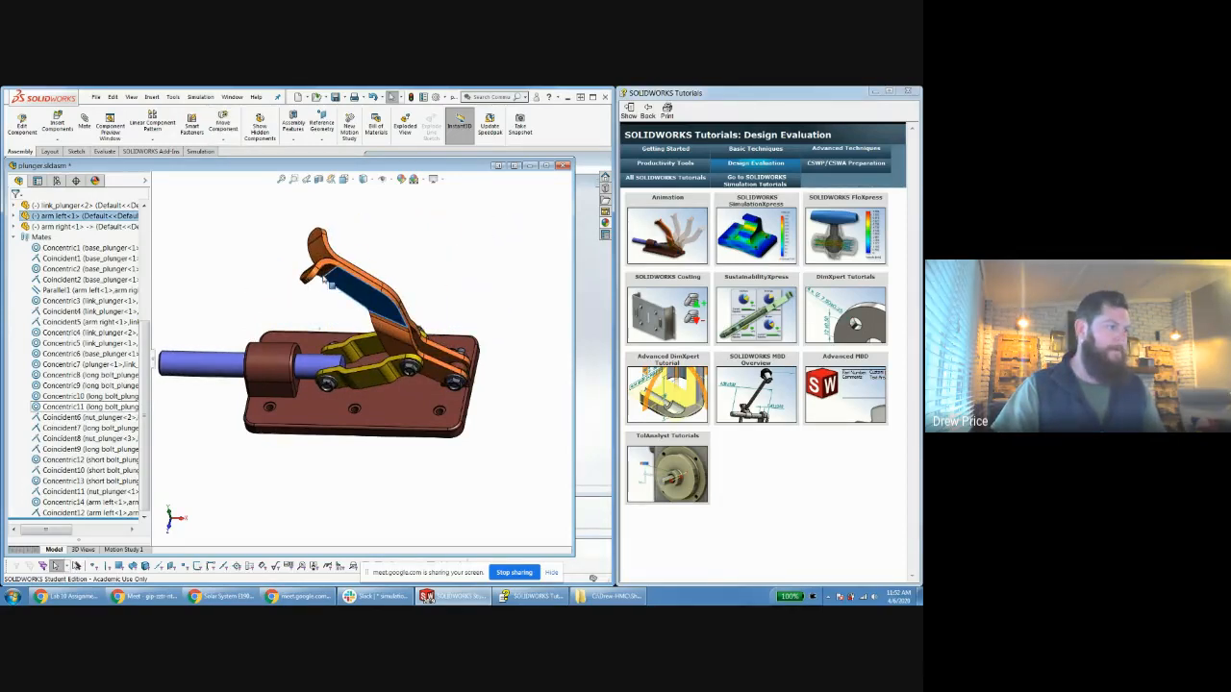
pyautogui.click(276, 288)
pyautogui.moveTo(319, 251); pyautogui.dragTo(429, 249)
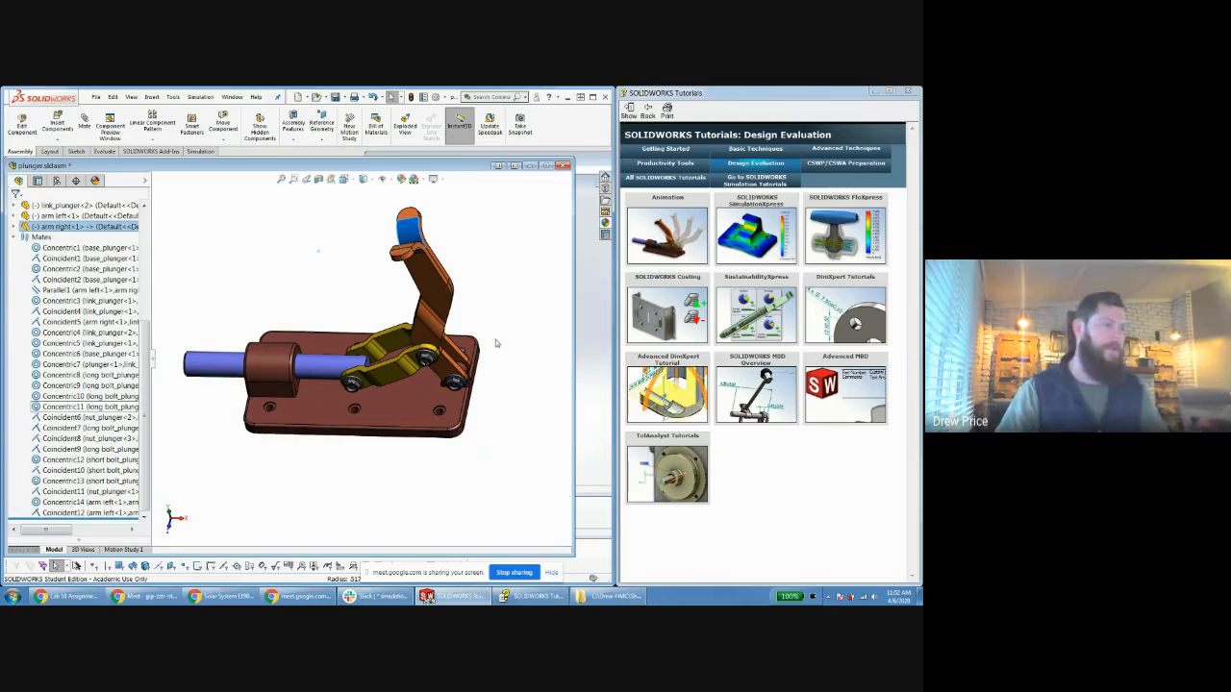
pyautogui.moveTo(506, 341); pyautogui.dragTo(501, 318, button='middle')
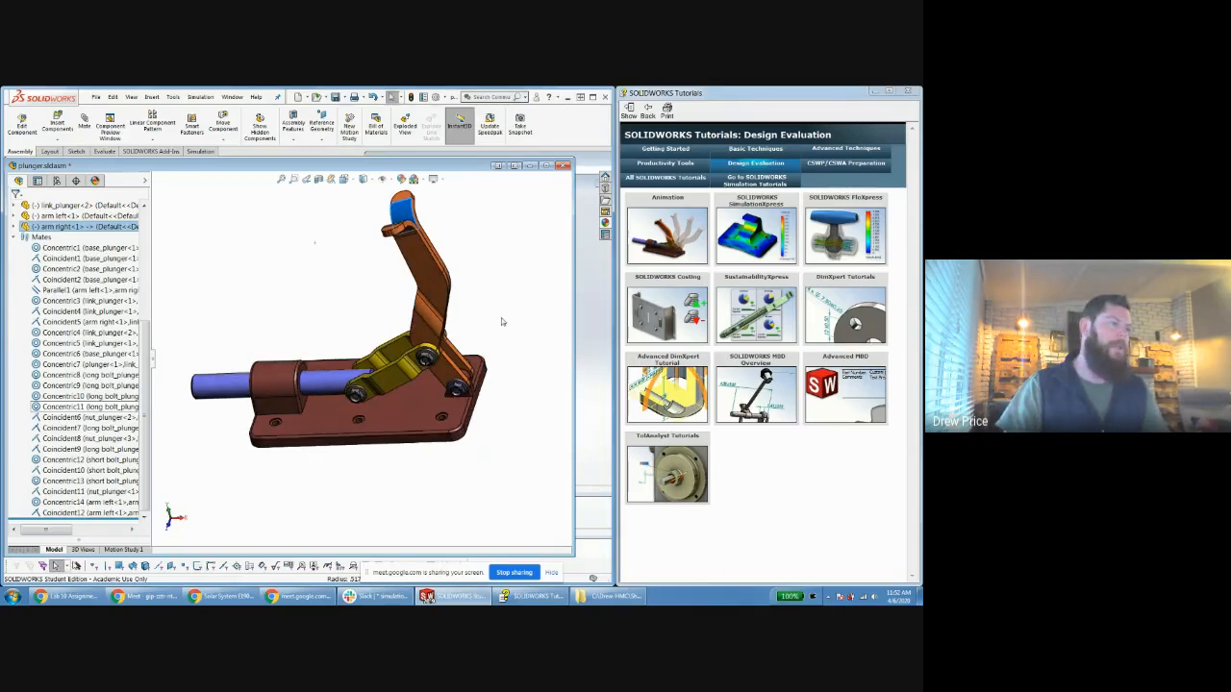
# Open the Animation tutorial and advance to the page on zooming the timeline and setting the start position.
pyautogui.click(255, 97)
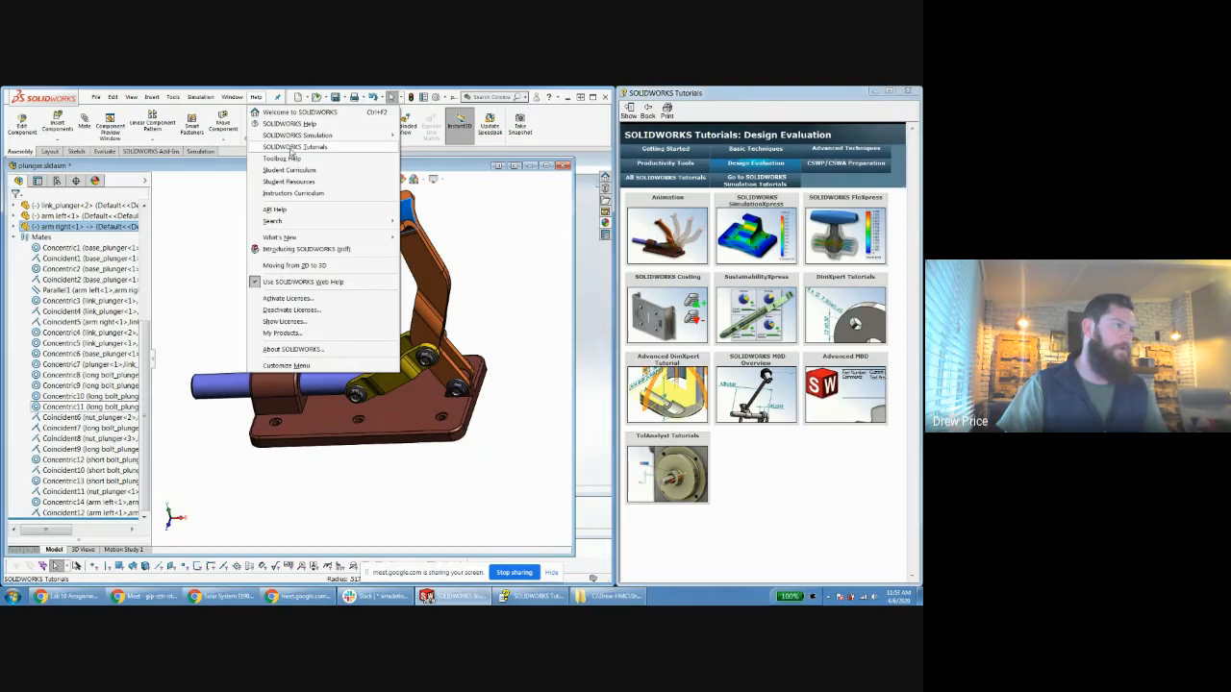
pyautogui.click(530, 228)
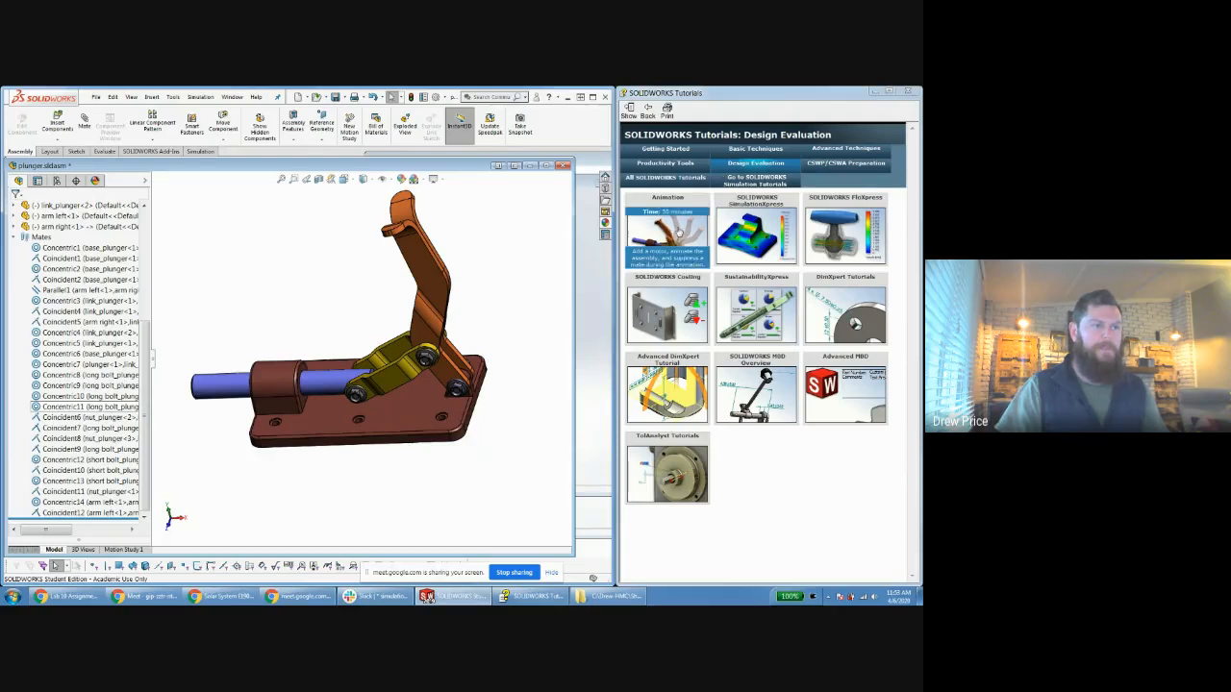
pyautogui.click(679, 233)
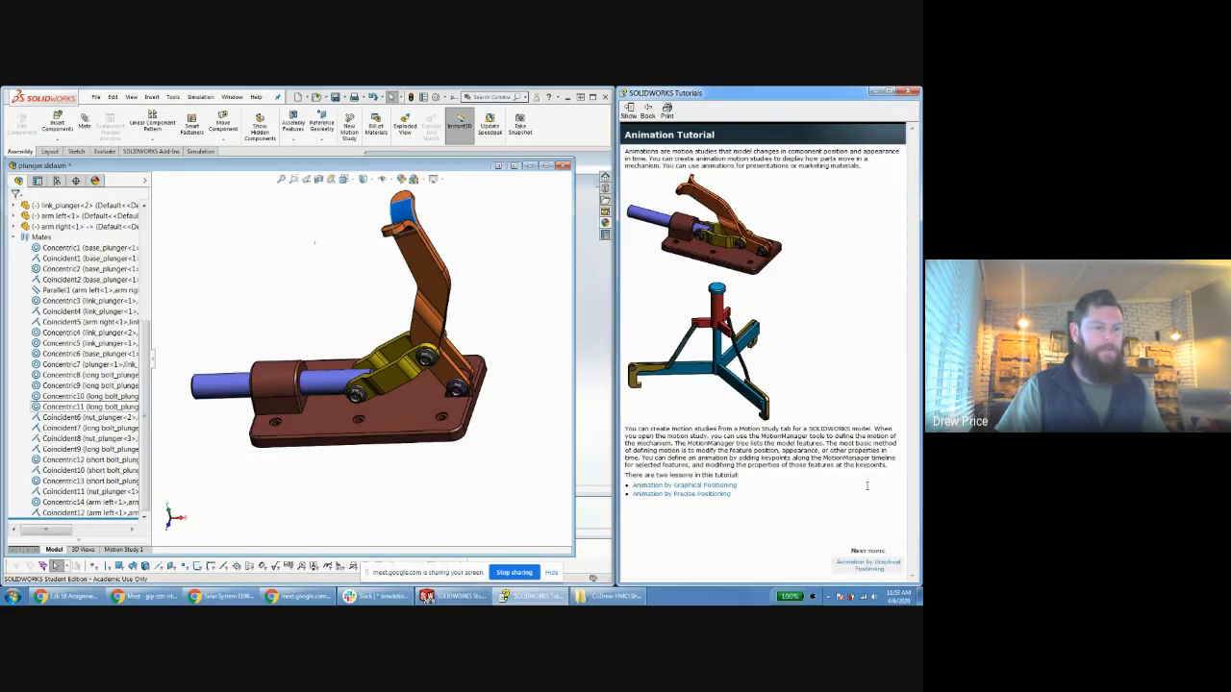
pyautogui.click(869, 566)
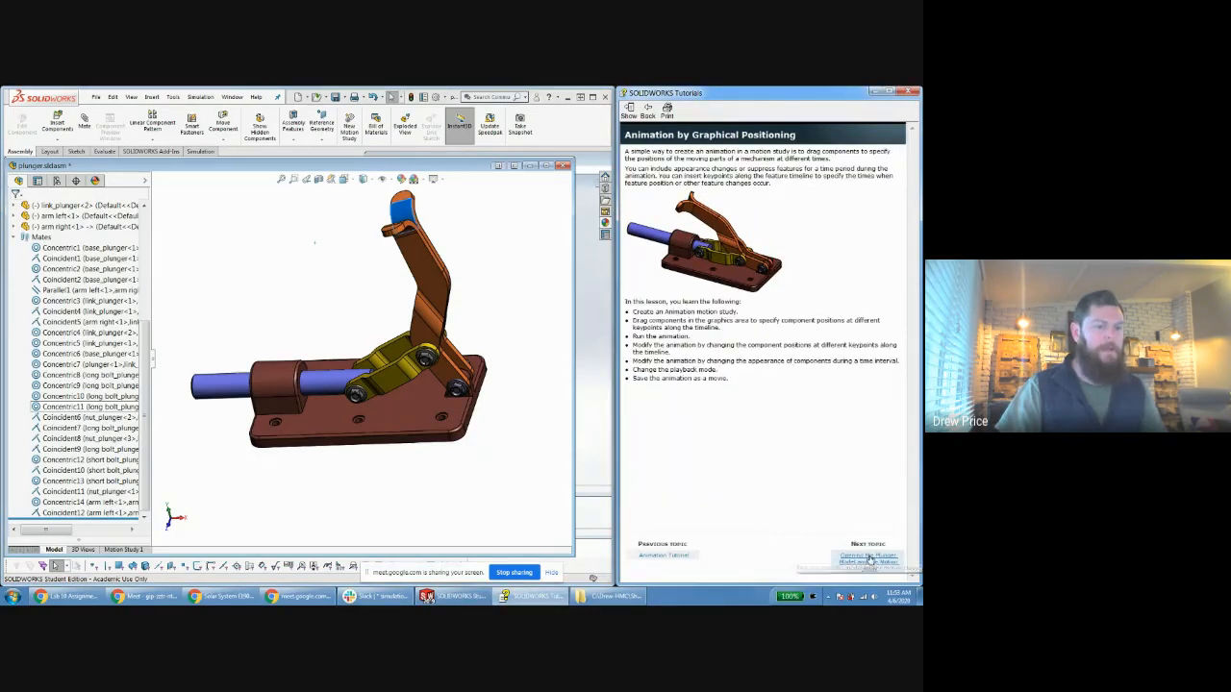
pyautogui.click(275, 317)
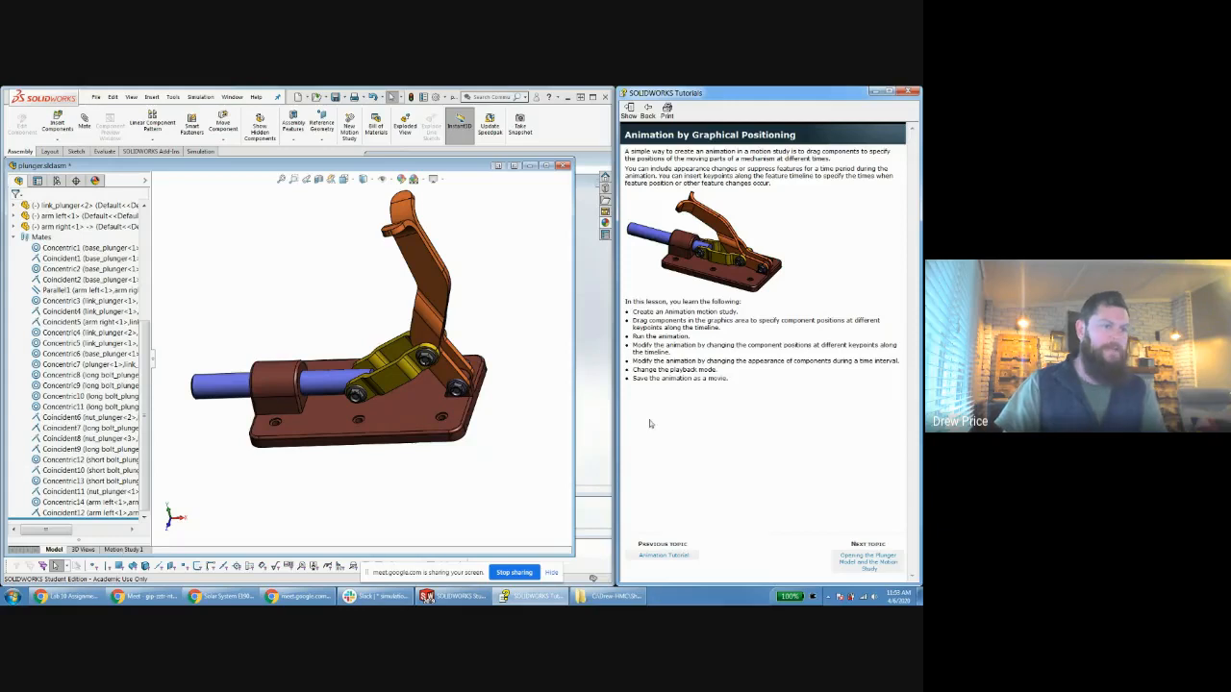
pyautogui.click(869, 560)
pyautogui.click(868, 560)
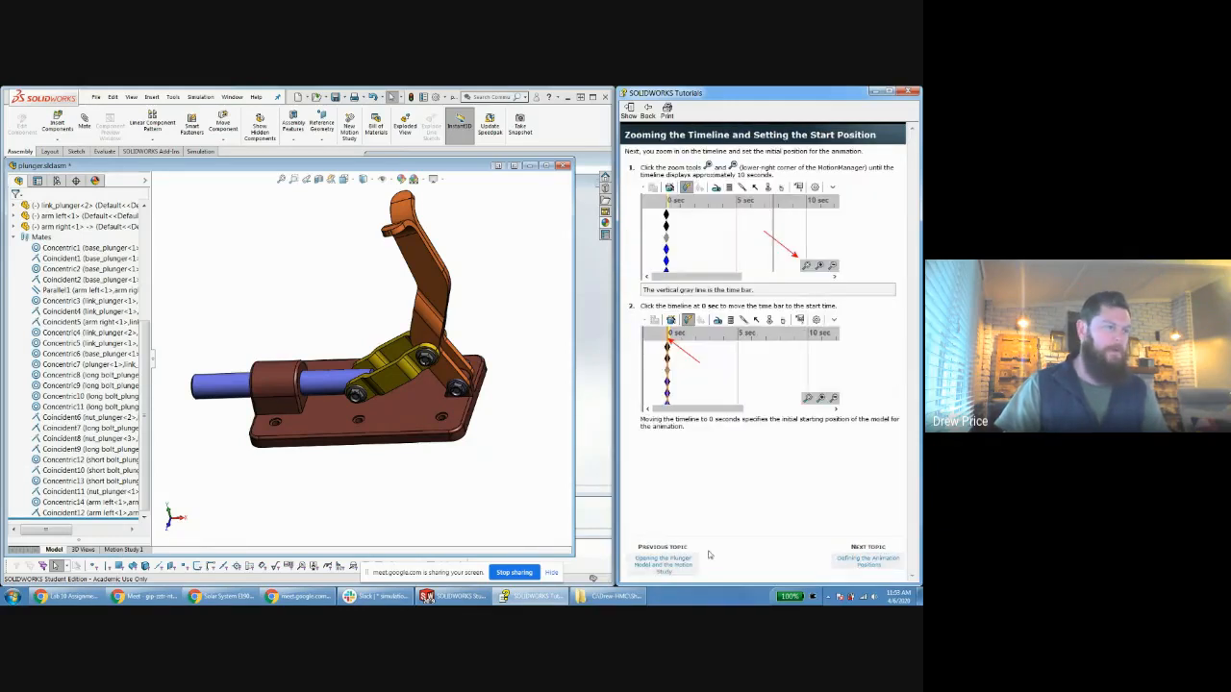
# Open Motion Study 1 and check in the add-ins list that SOLIDWORKS Motion is enabled.
pyautogui.click(119, 550)
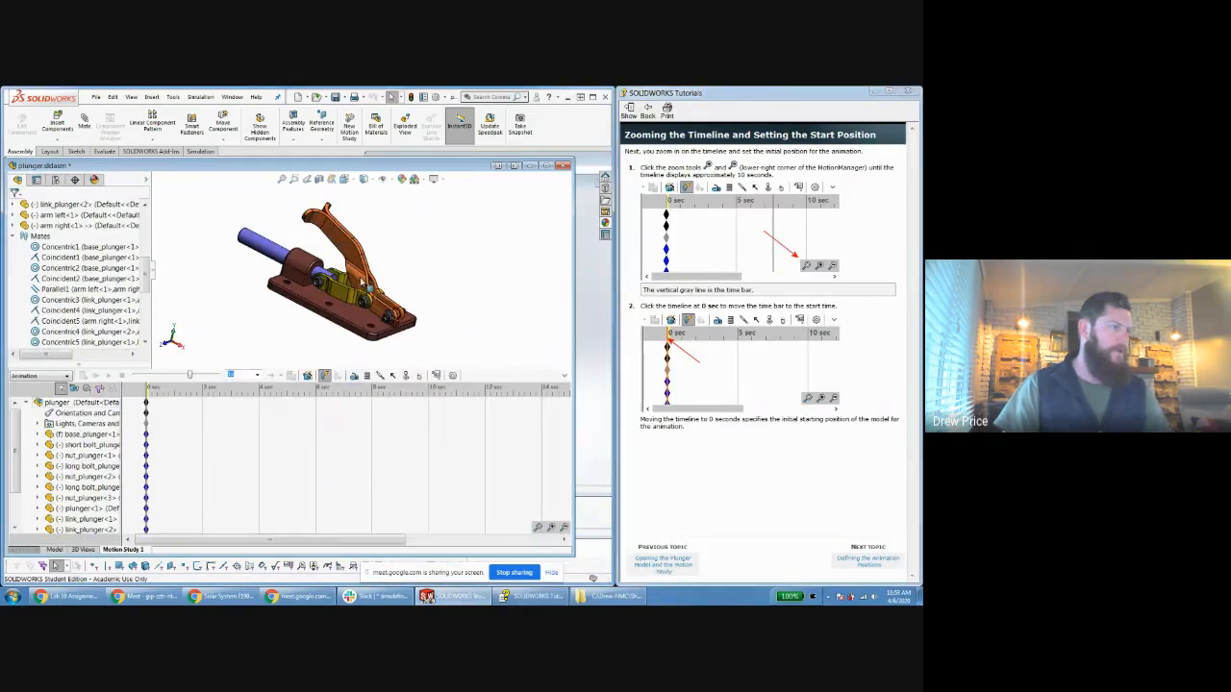
pyautogui.click(173, 97)
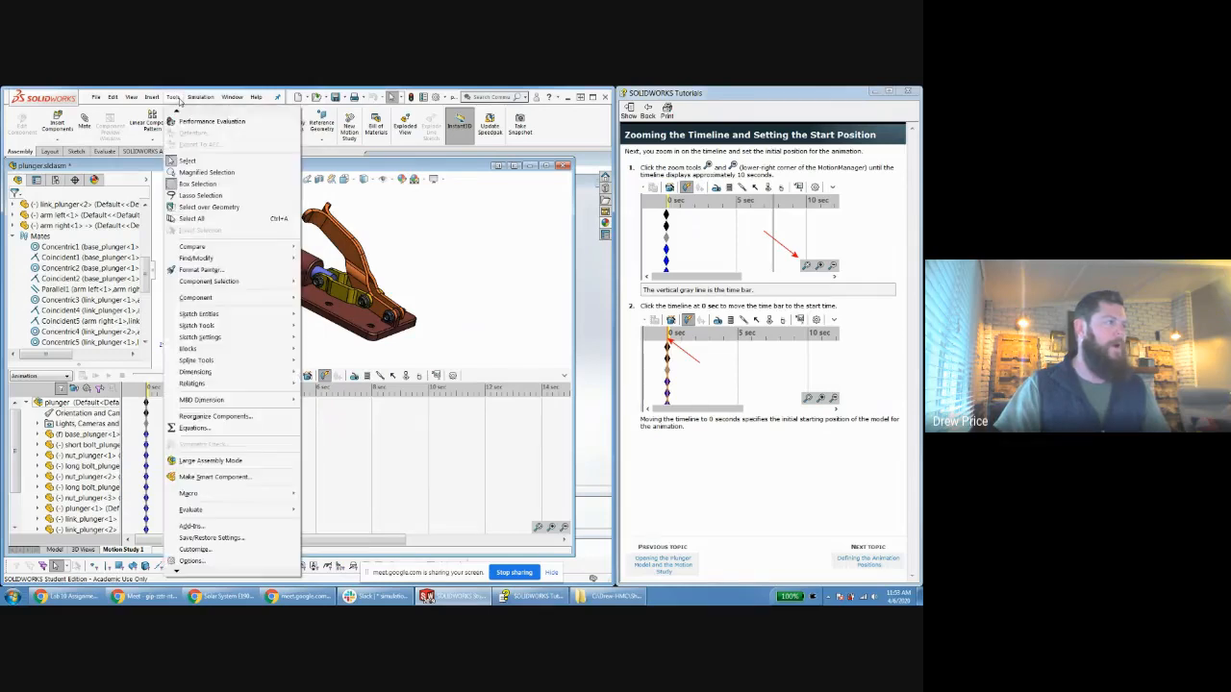
pyautogui.click(246, 531)
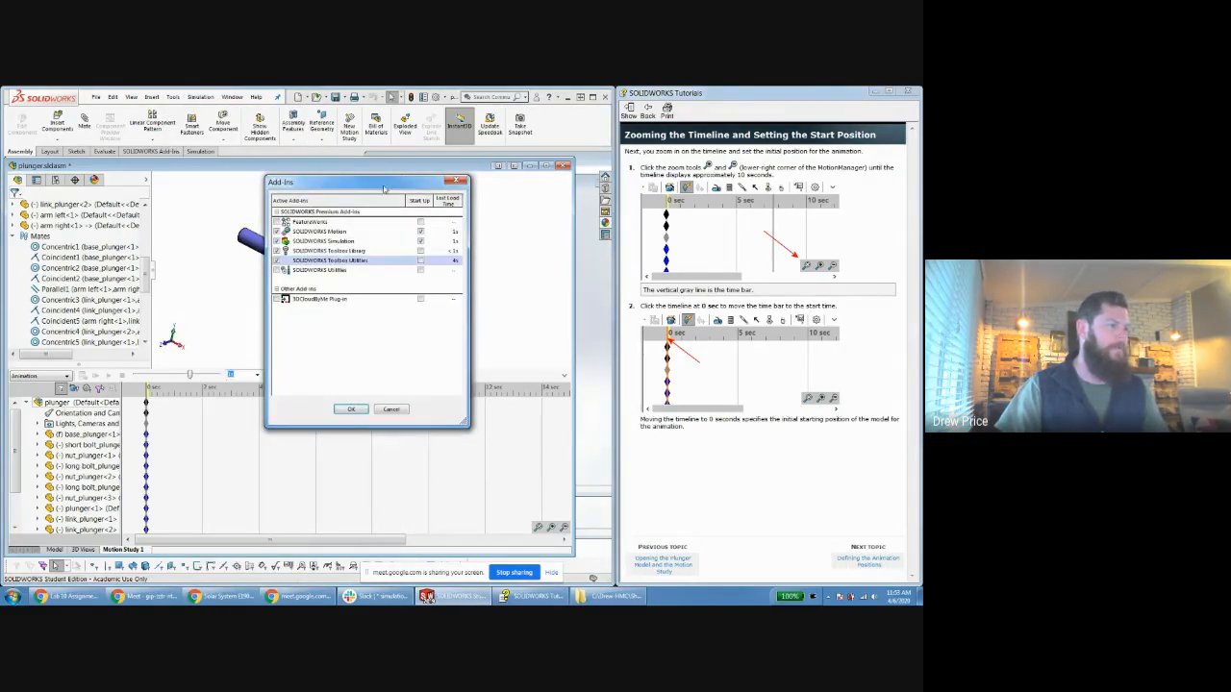
pyautogui.moveTo(386, 183); pyautogui.dragTo(380, 193)
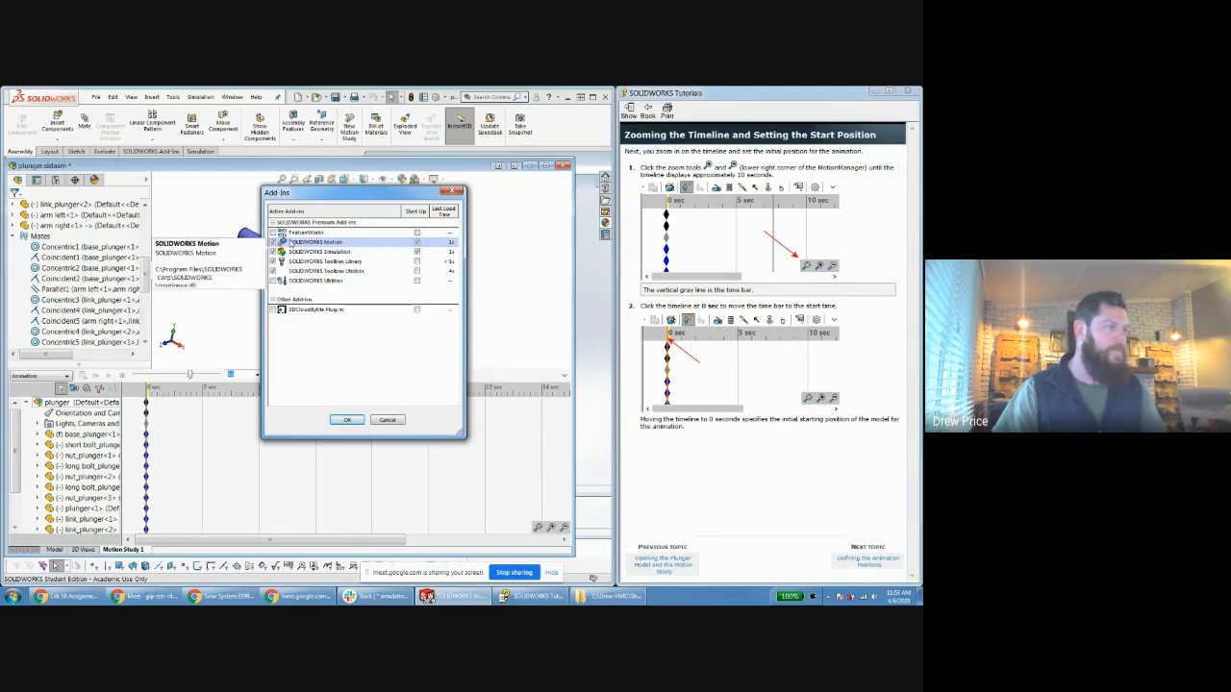
pyautogui.click(347, 419)
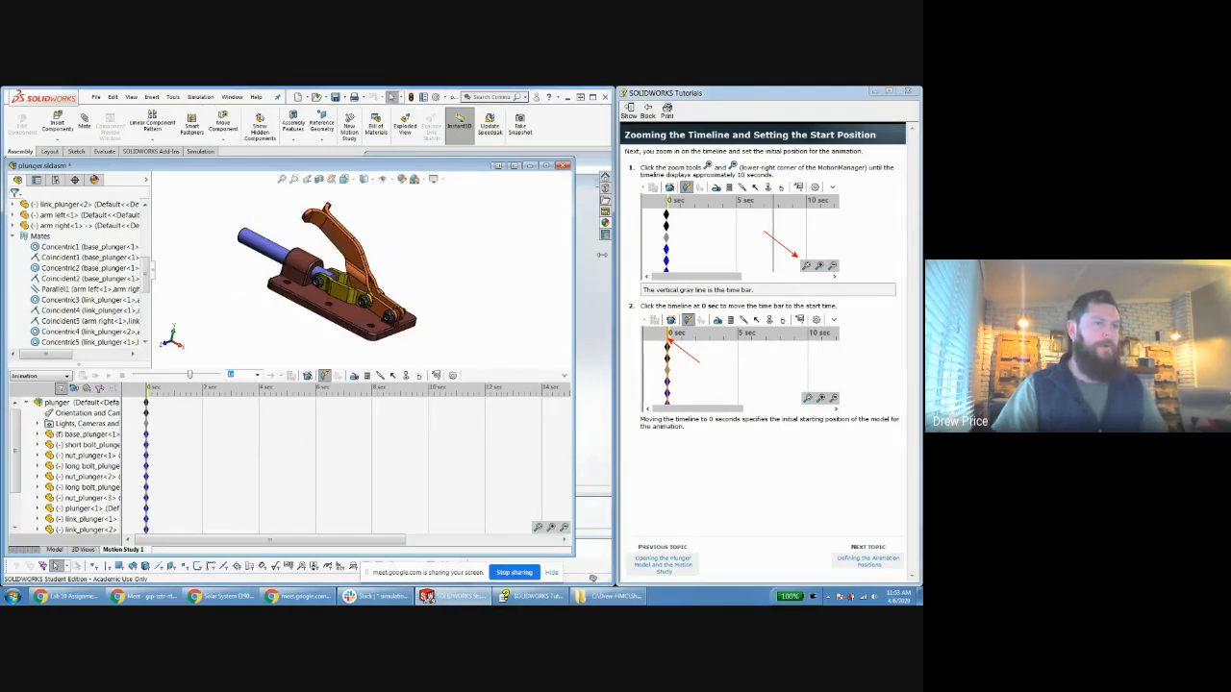
# Lower the clamp handle slightly as the starting pose and place the time bar at 0 seconds.
pyautogui.moveTo(440, 292)
pyautogui.mouseDown(button='middle')
pyautogui.moveTo(439, 266)
pyautogui.moveTo(465, 270)
pyautogui.moveTo(453, 286)
pyautogui.mouseUp(button='middle')
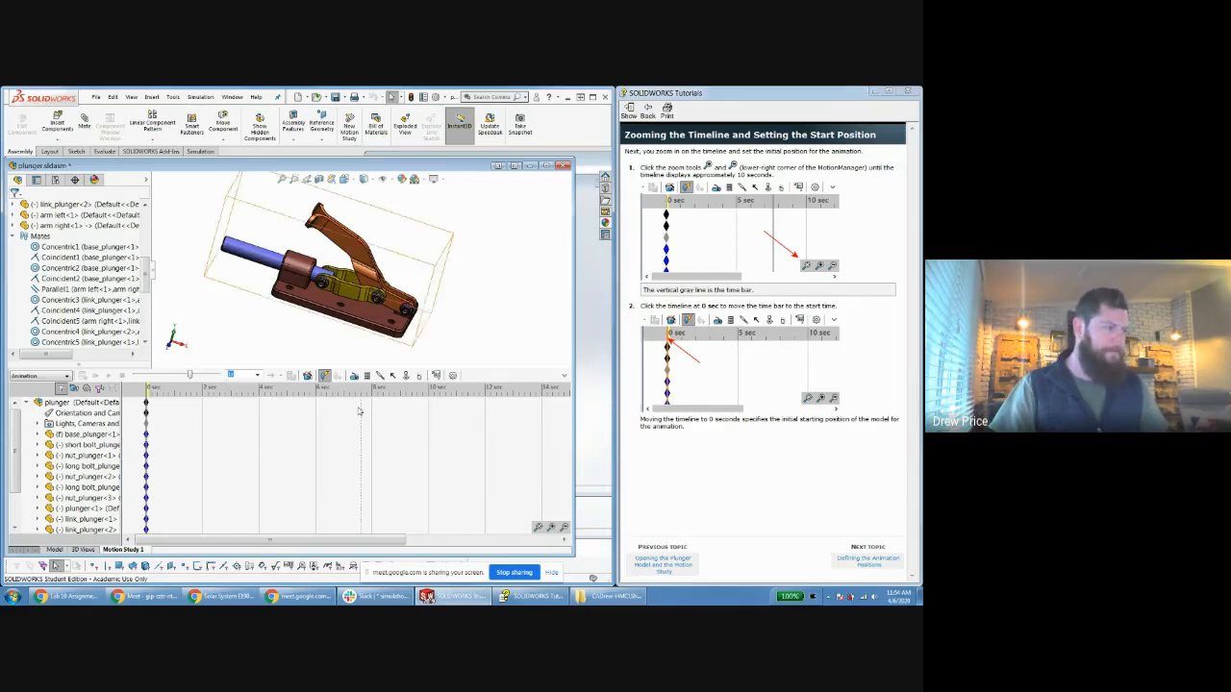
pyautogui.scroll(-1, 358, 270)
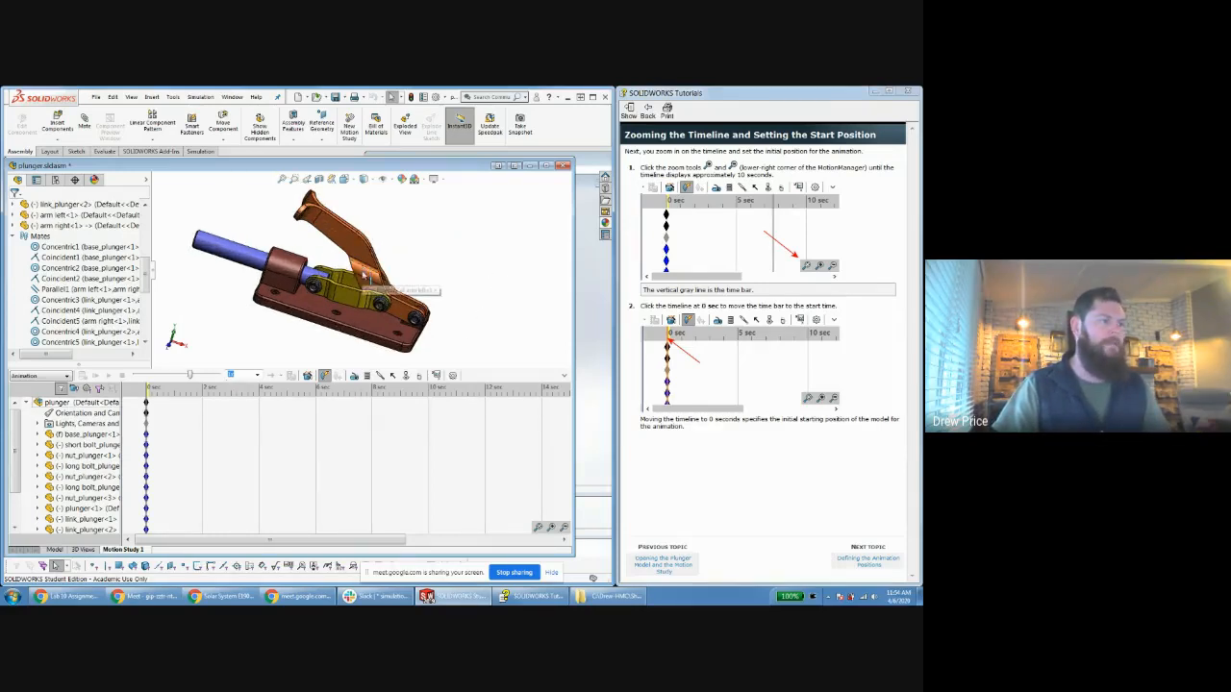
pyautogui.moveTo(367, 275); pyautogui.dragTo(355, 260, button='middle')
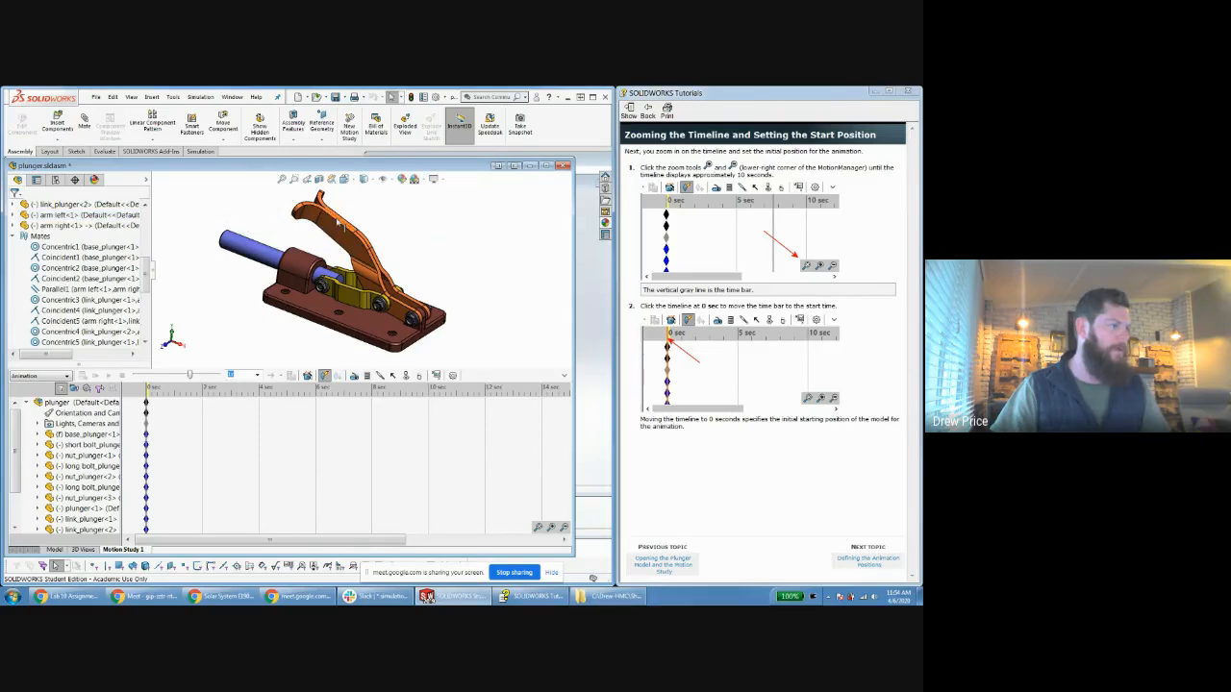
pyautogui.moveTo(338, 223); pyautogui.dragTo(244, 310)
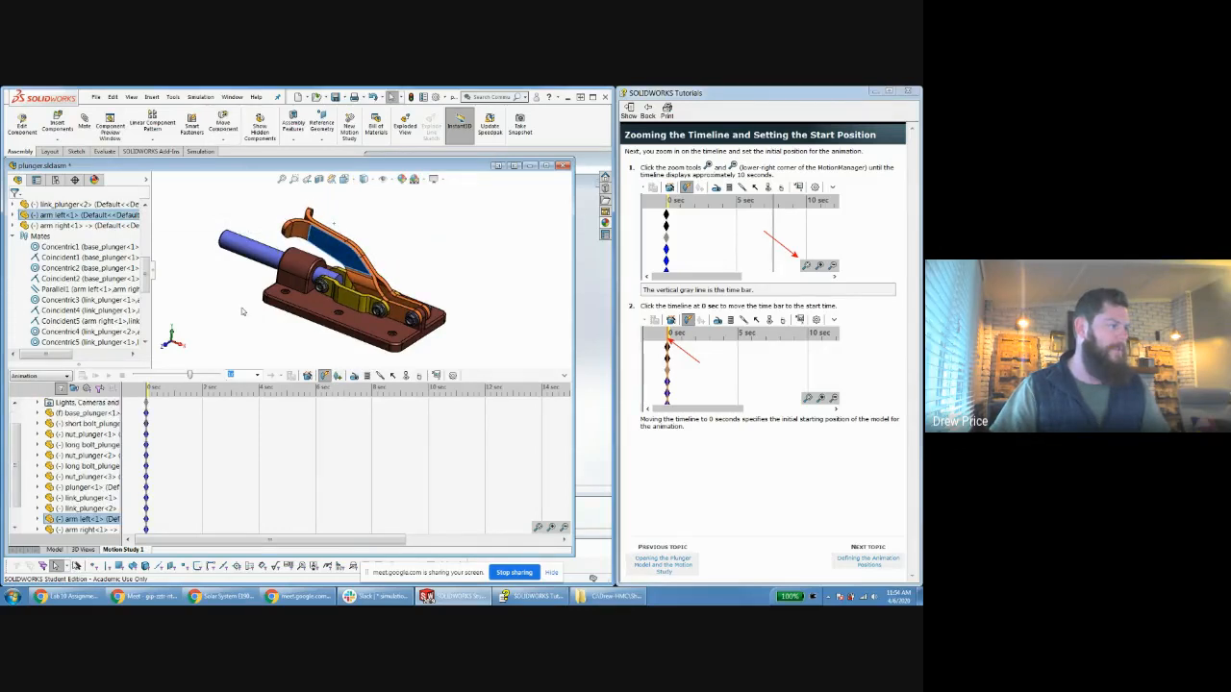
pyautogui.click(243, 311)
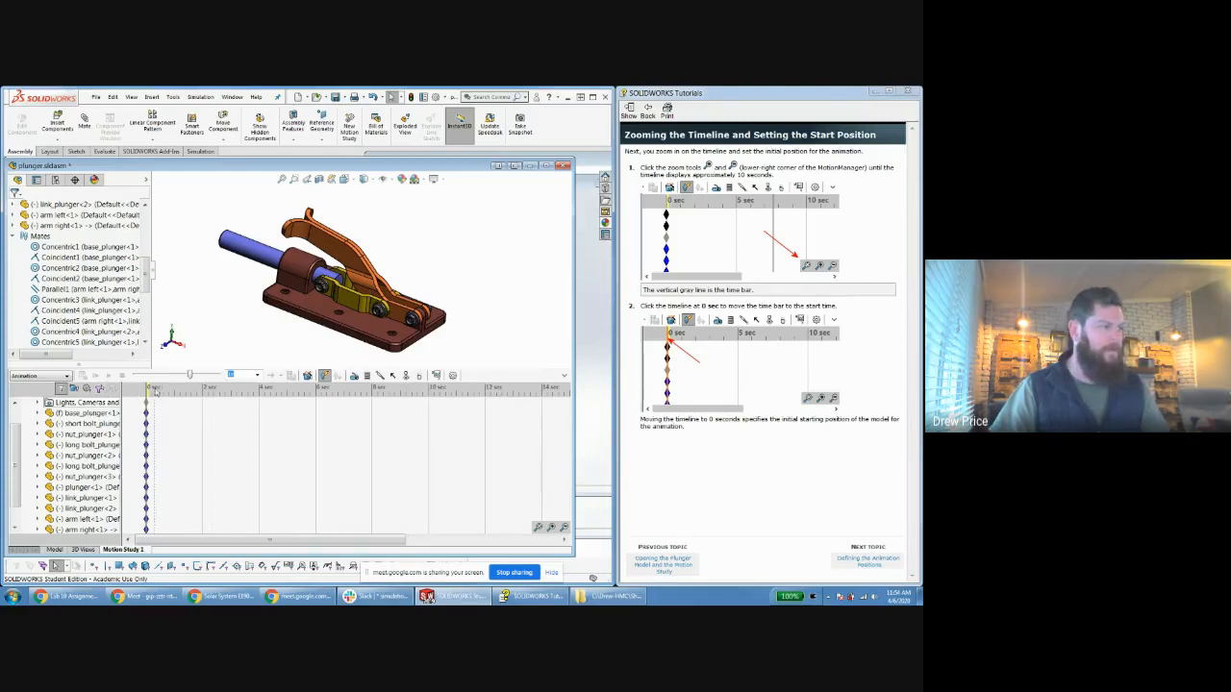
pyautogui.click(145, 388)
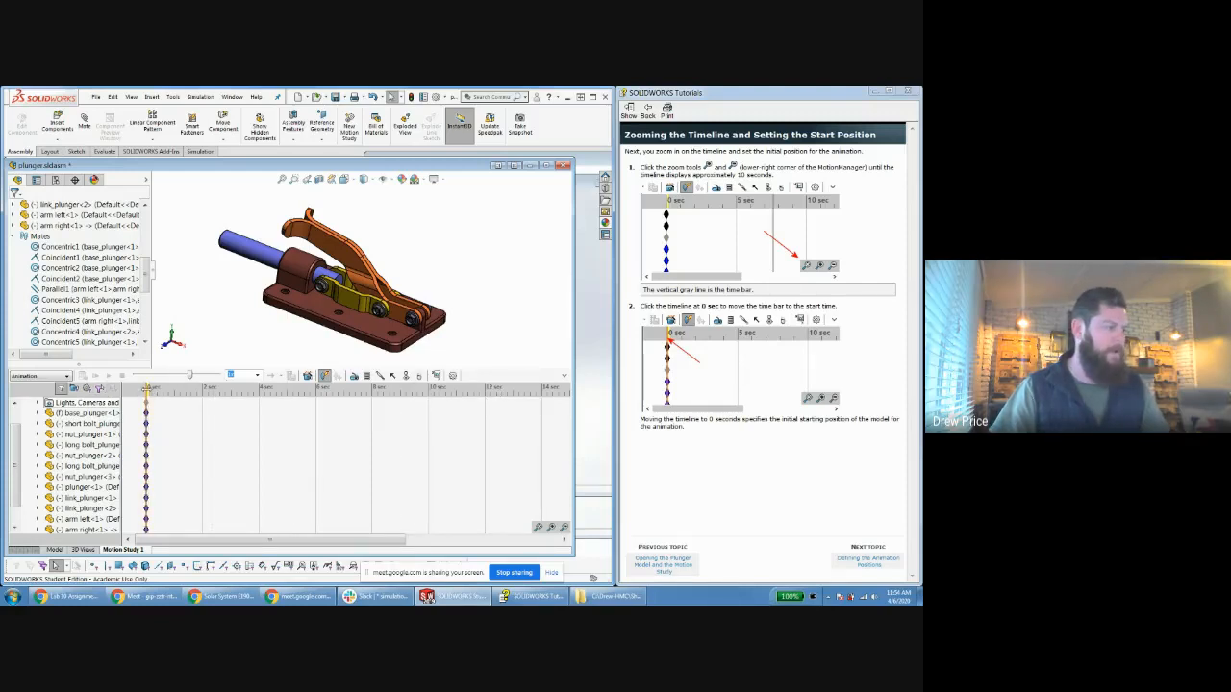
# Move the motion study's time bar to 2.6 seconds.
pyautogui.moveTo(146, 388); pyautogui.dragTo(231, 387)
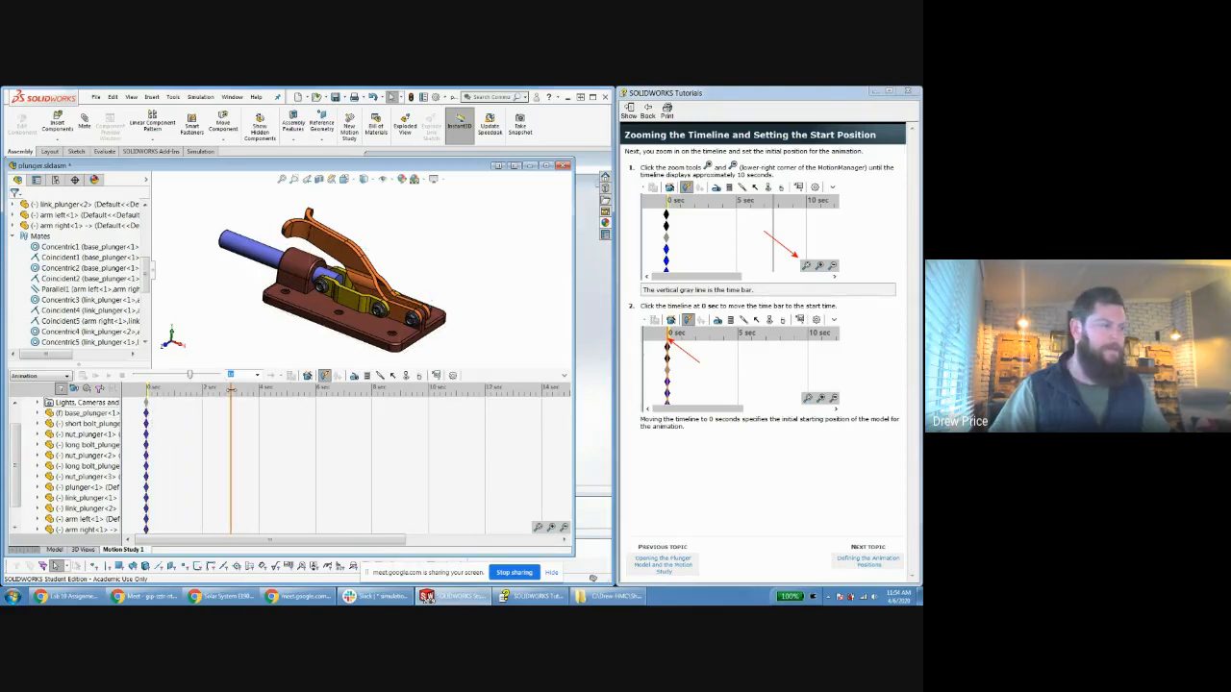
pyautogui.moveTo(231, 388); pyautogui.dragTo(273, 391)
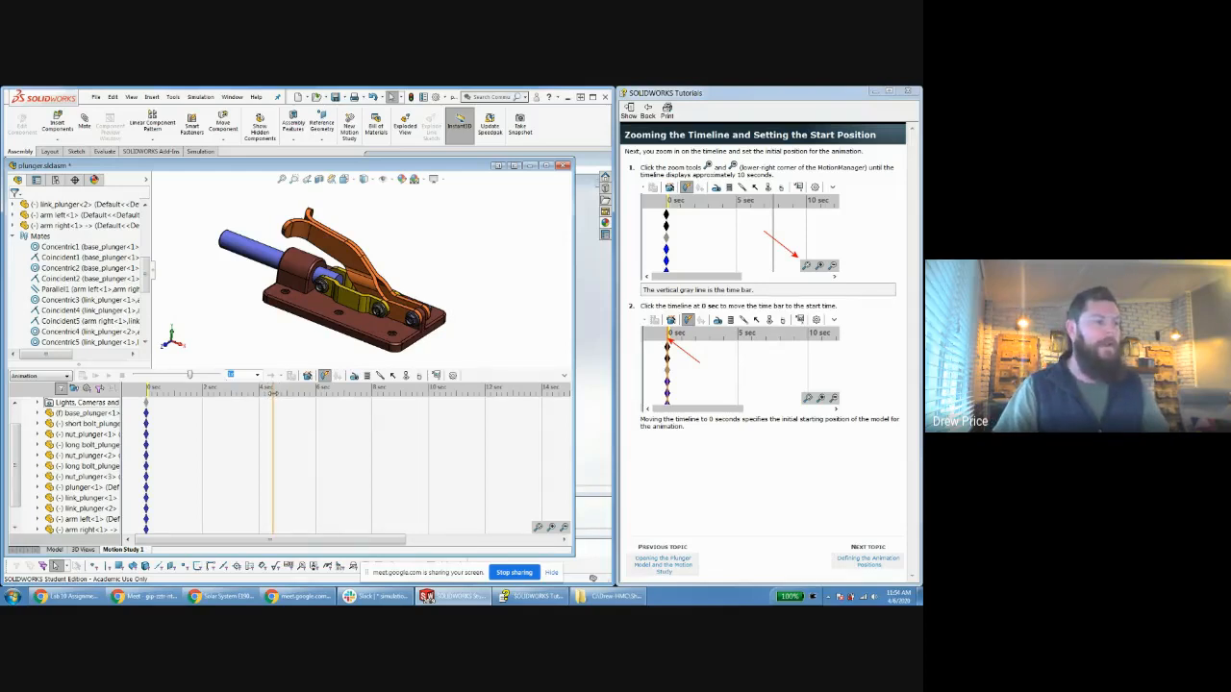
pyautogui.moveTo(273, 393); pyautogui.dragTo(227, 392)
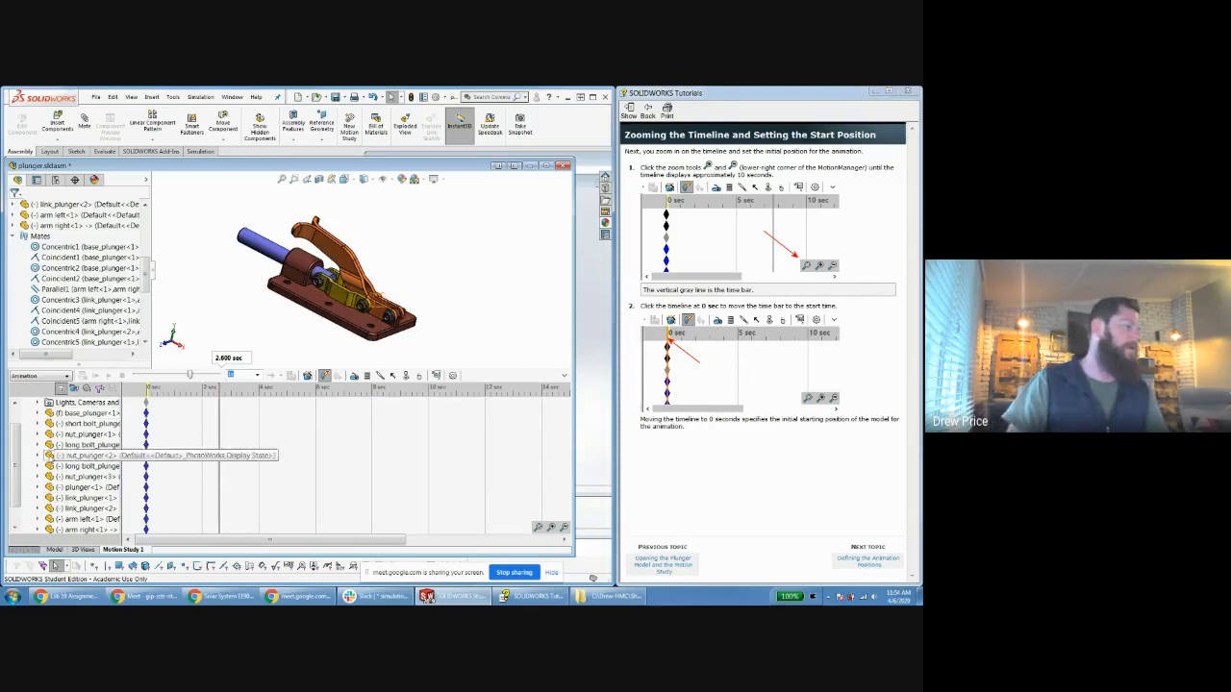
# Swing the left arm to the open position at the 2.6-second time bar and calculate the motion study.
pyautogui.click(323, 248)
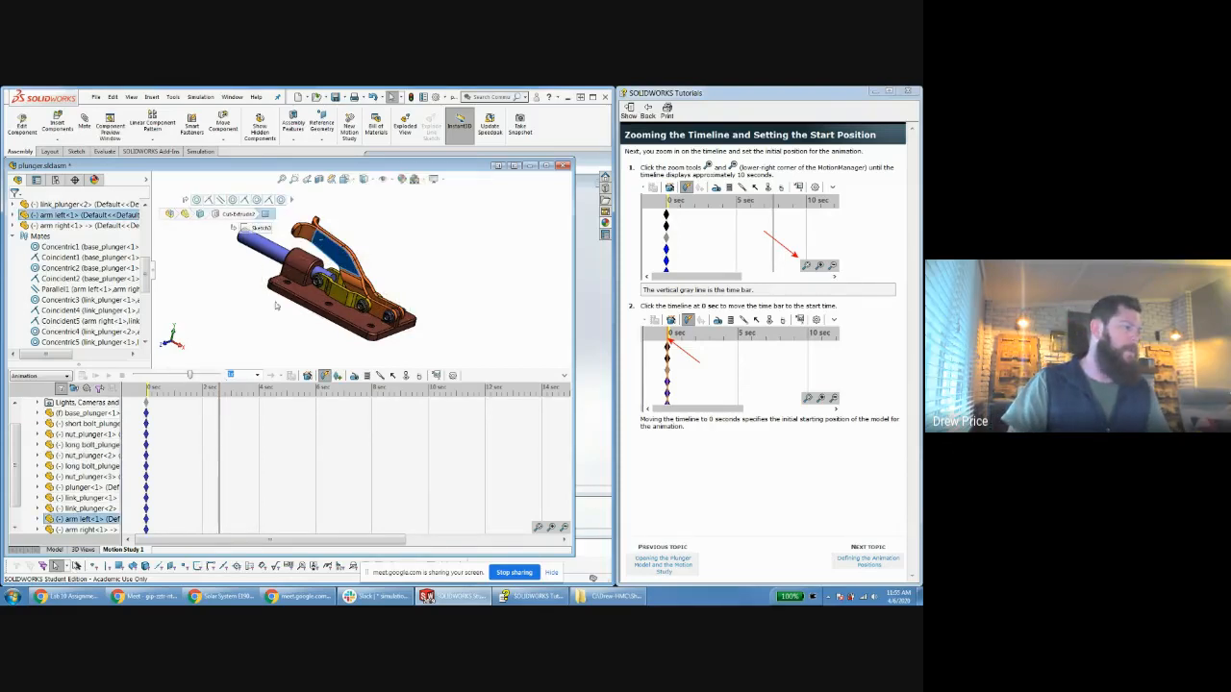
pyautogui.click(220, 393)
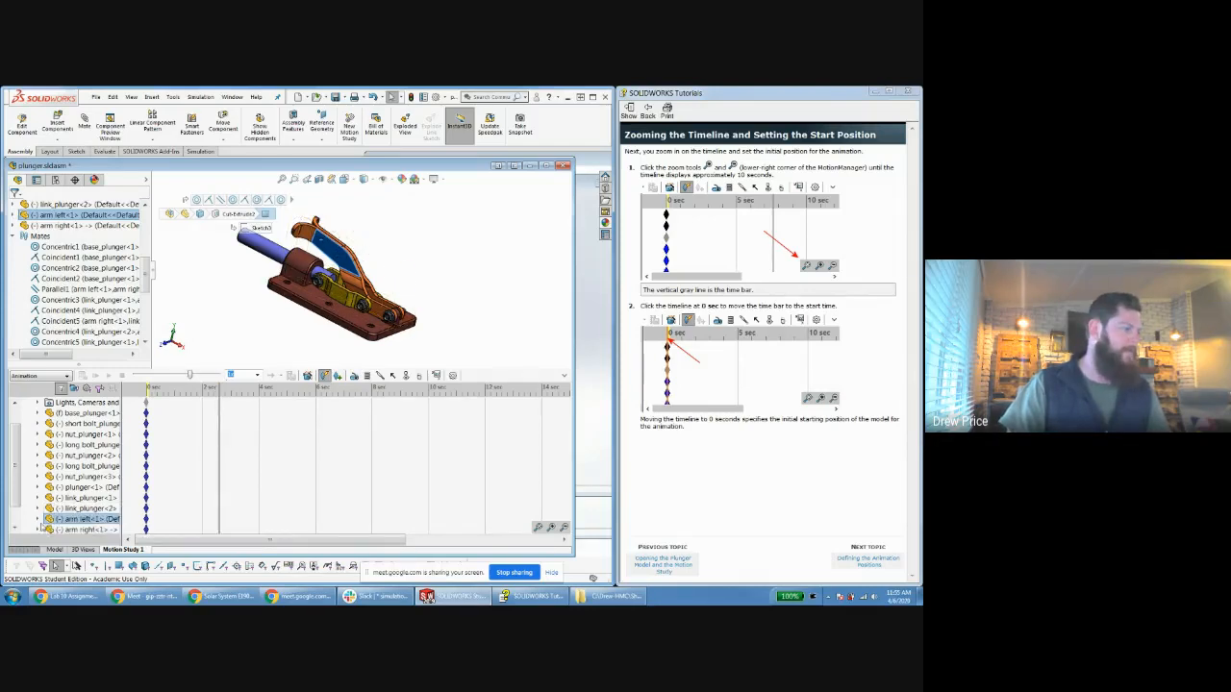
pyautogui.click(60, 521)
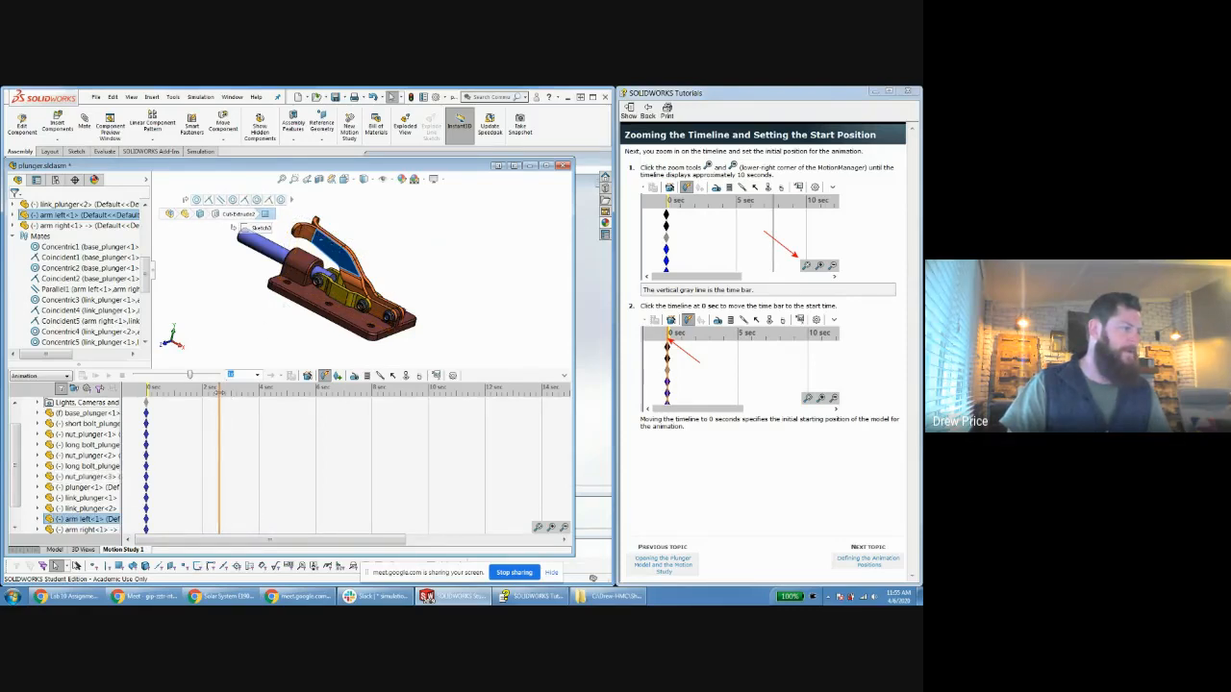
pyautogui.moveTo(331, 247); pyautogui.dragTo(443, 261)
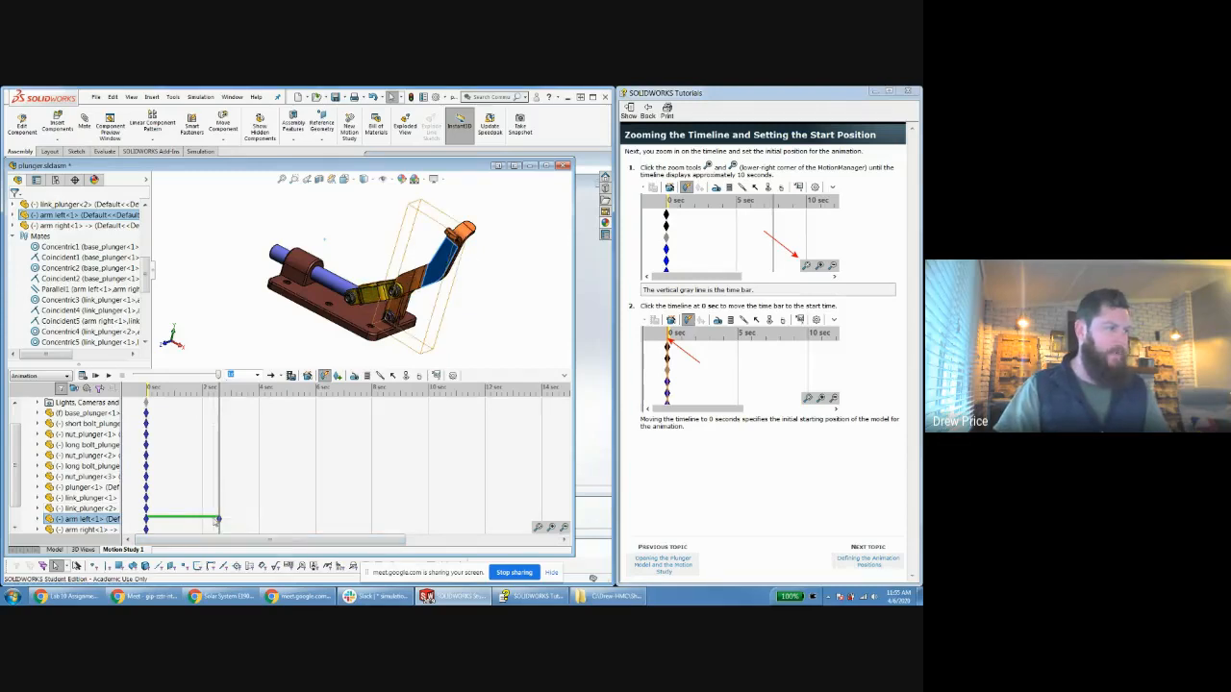
pyautogui.click(82, 376)
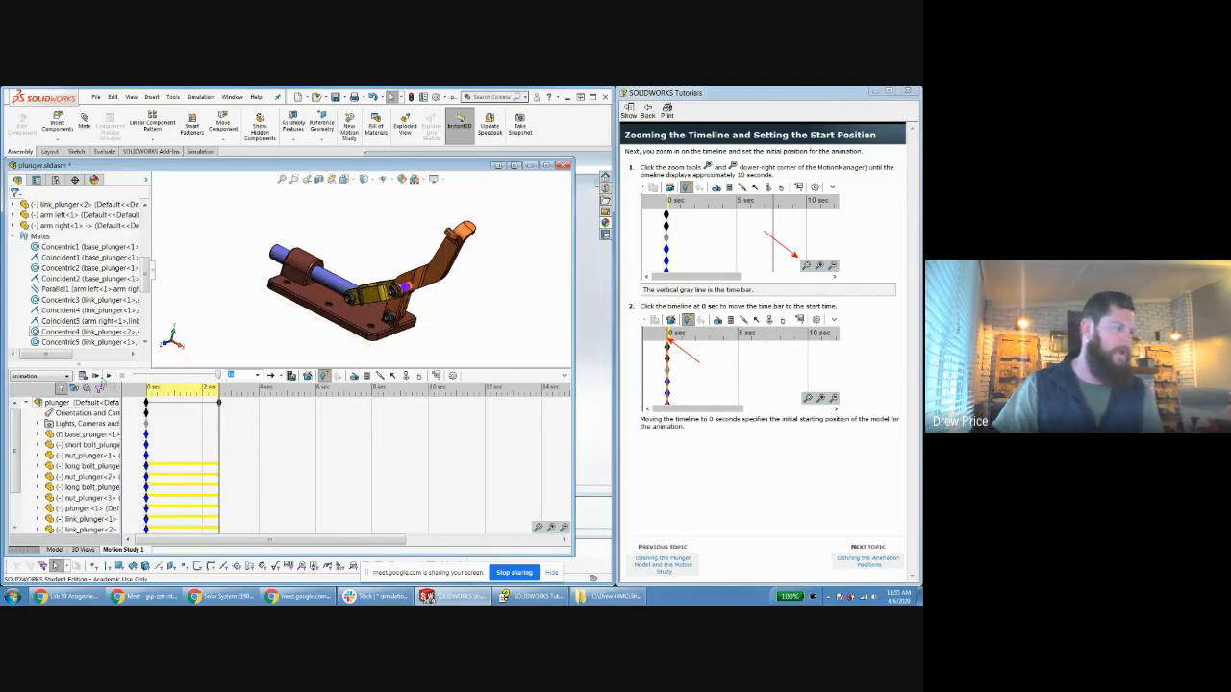
# Play the motion study from the start, replay it, and check the clamp's opening motion from different angles.
pyautogui.click(110, 376)
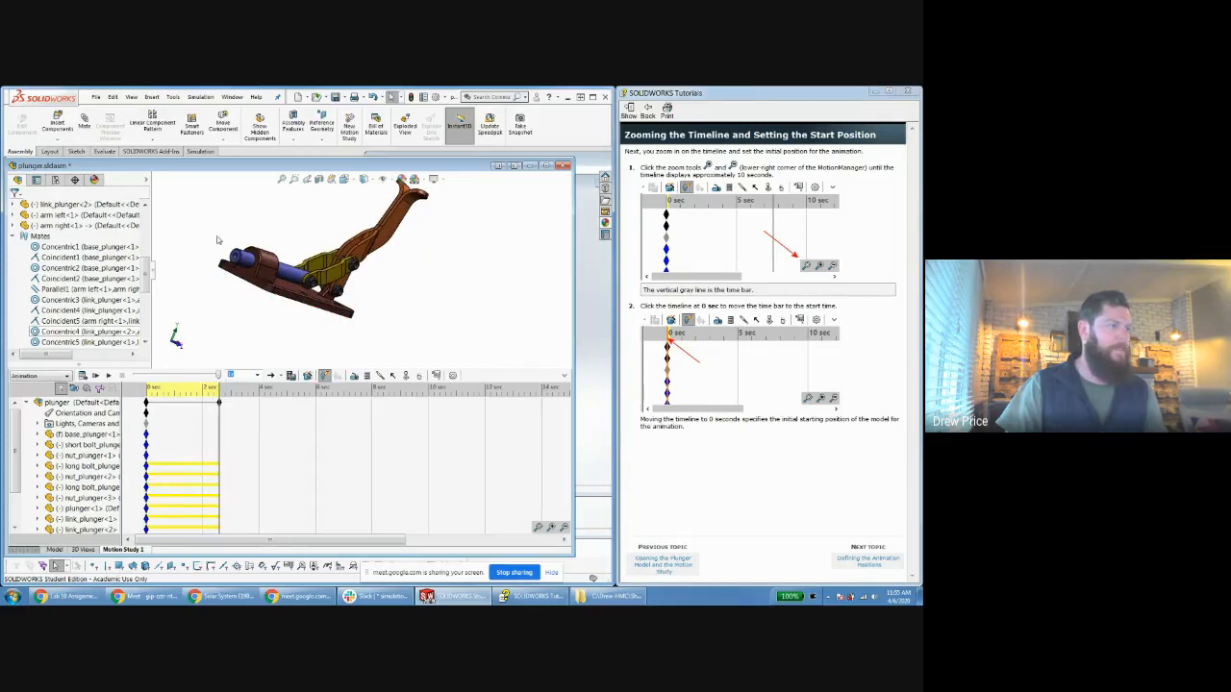
pyautogui.moveTo(217, 240); pyautogui.dragTo(220, 278, button='middle')
pyautogui.scroll(2, 317, 247)
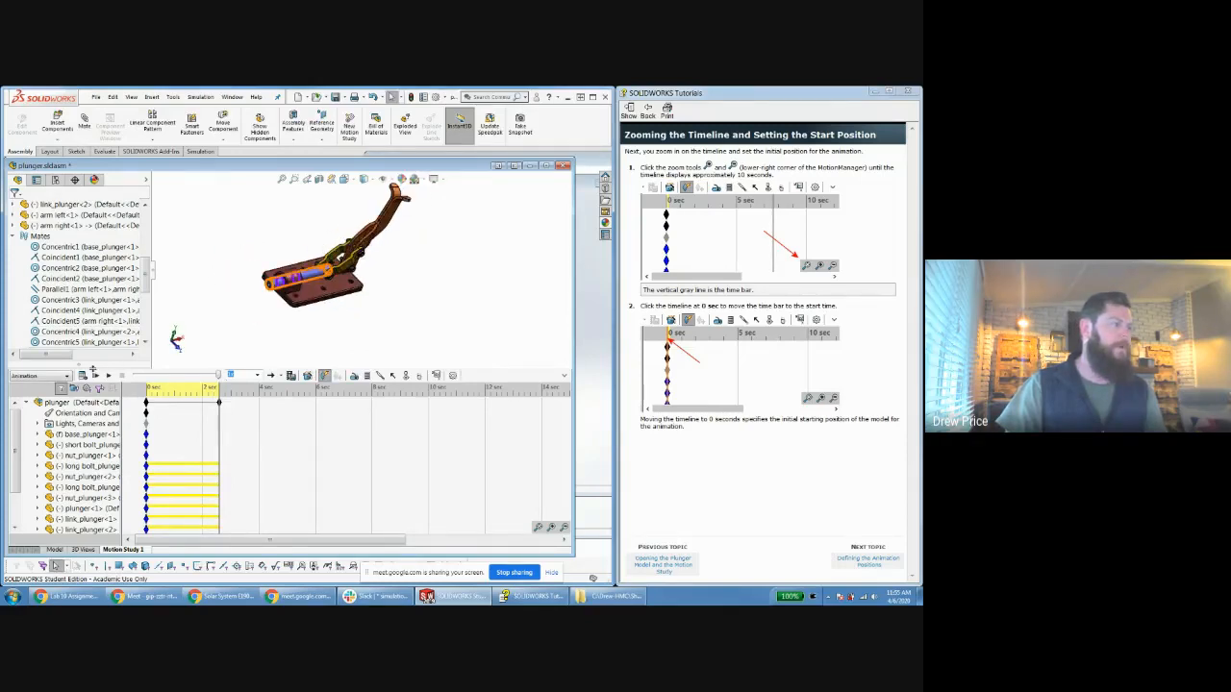
pyautogui.click(95, 376)
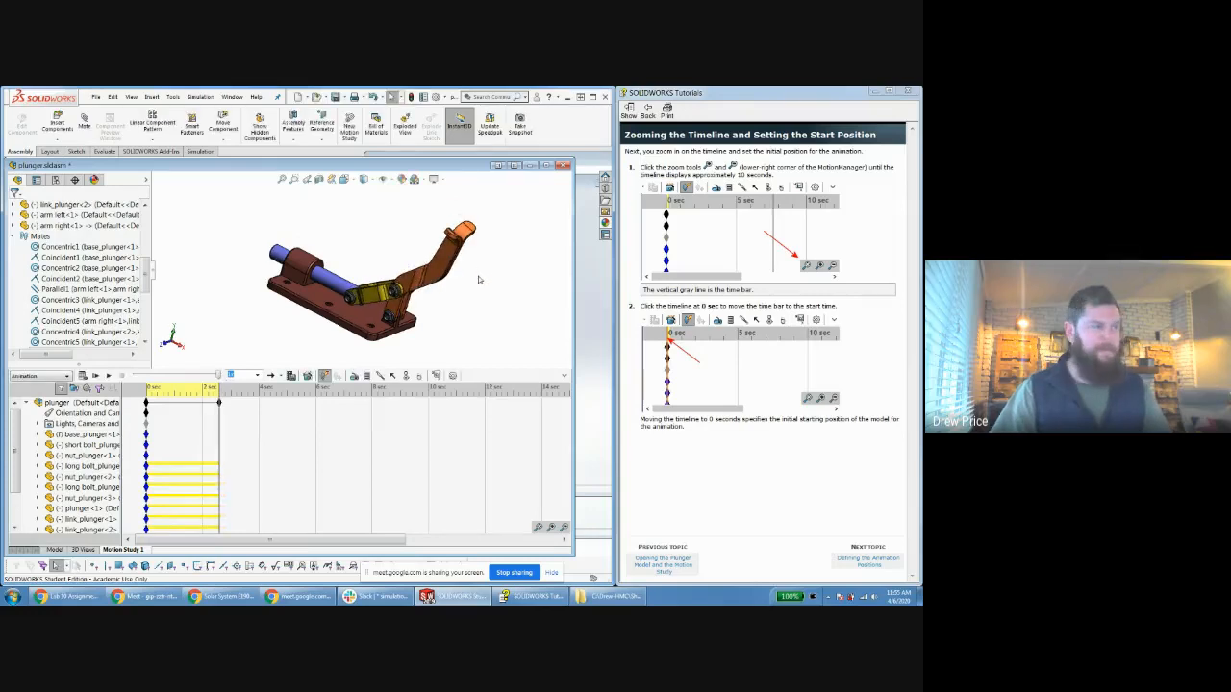
pyautogui.moveTo(480, 276); pyautogui.dragTo(431, 285, button='middle')
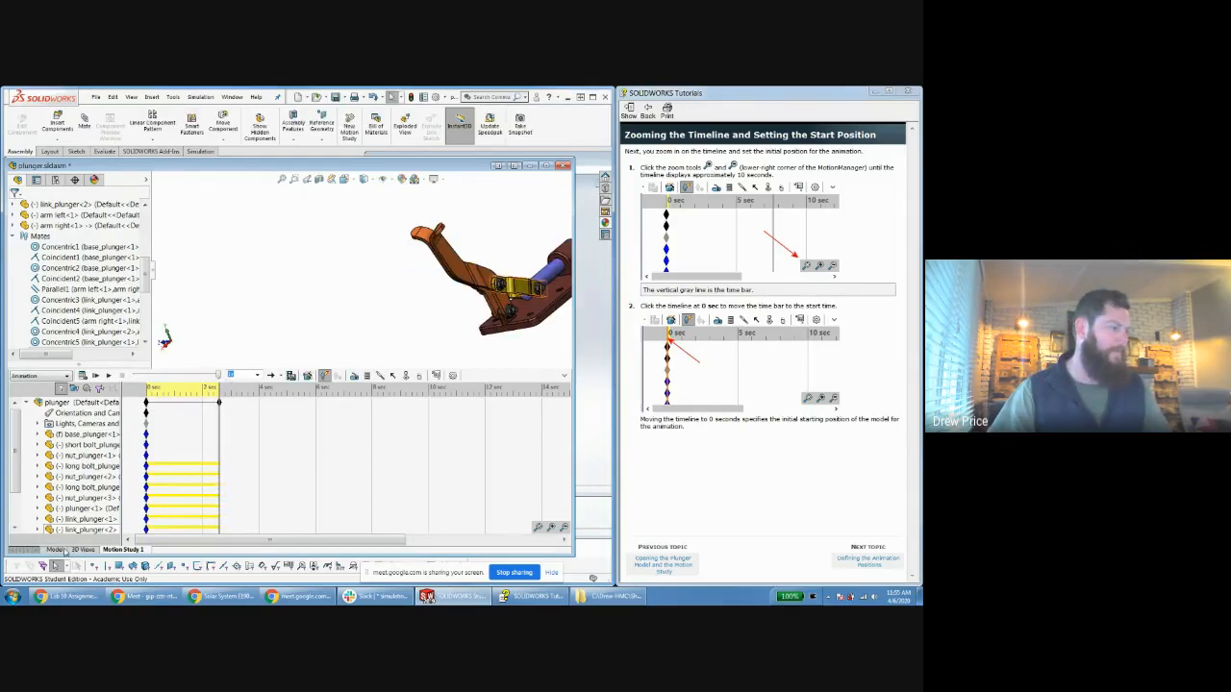
# Open the assembly's 3D Views and examine the plunger clamp's handle, links and base from several angles.
pyautogui.click(83, 549)
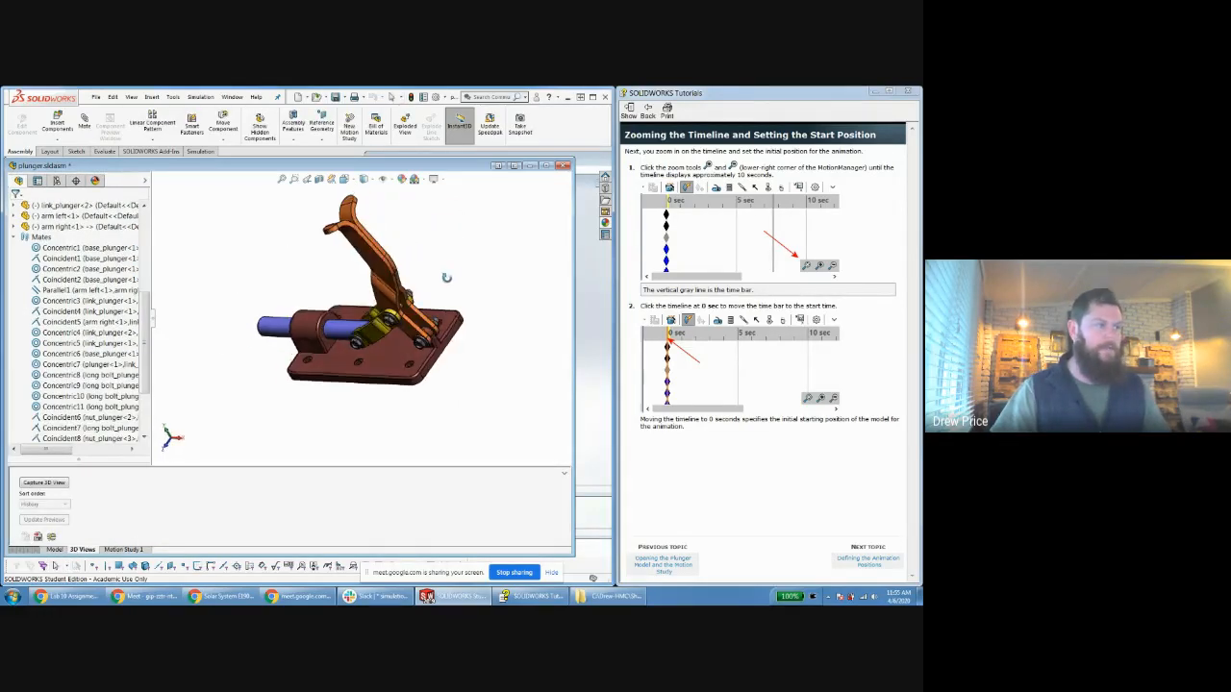
pyautogui.moveTo(447, 278); pyautogui.dragTo(439, 277, button='middle')
pyautogui.moveTo(311, 269); pyautogui.dragTo(379, 289, button='middle')
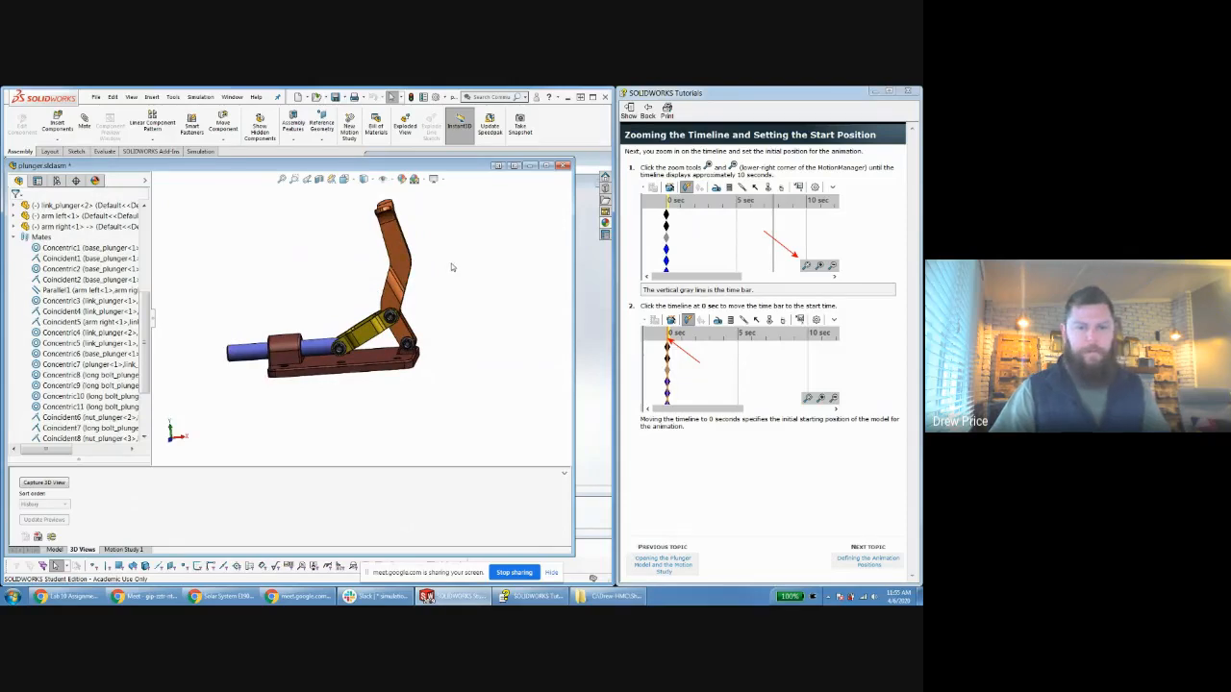
pyautogui.moveTo(467, 266); pyautogui.dragTo(446, 293, button='middle')
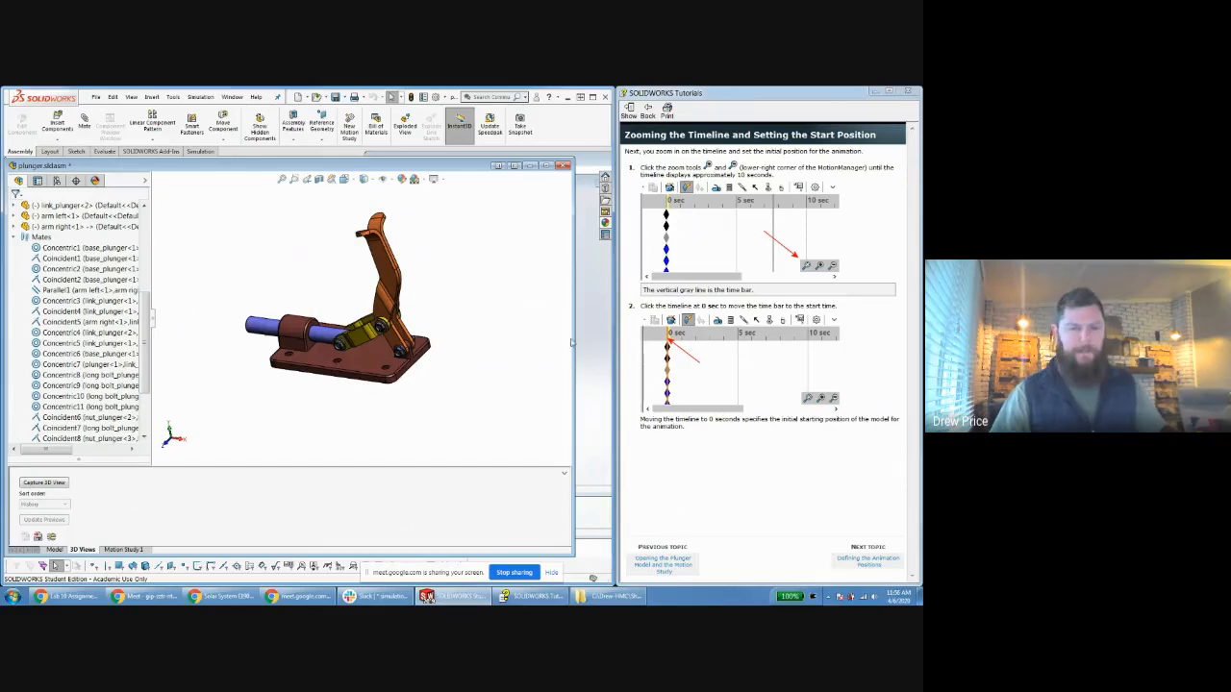
pyautogui.hotkey('alt', 'Tab')
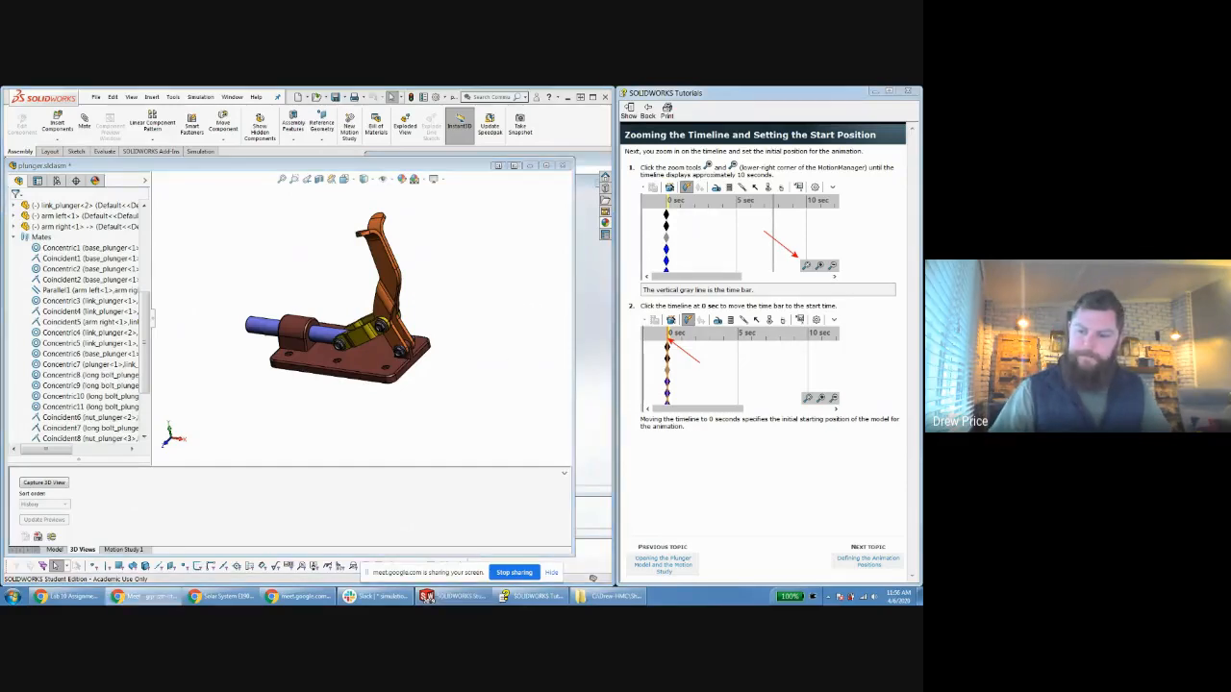